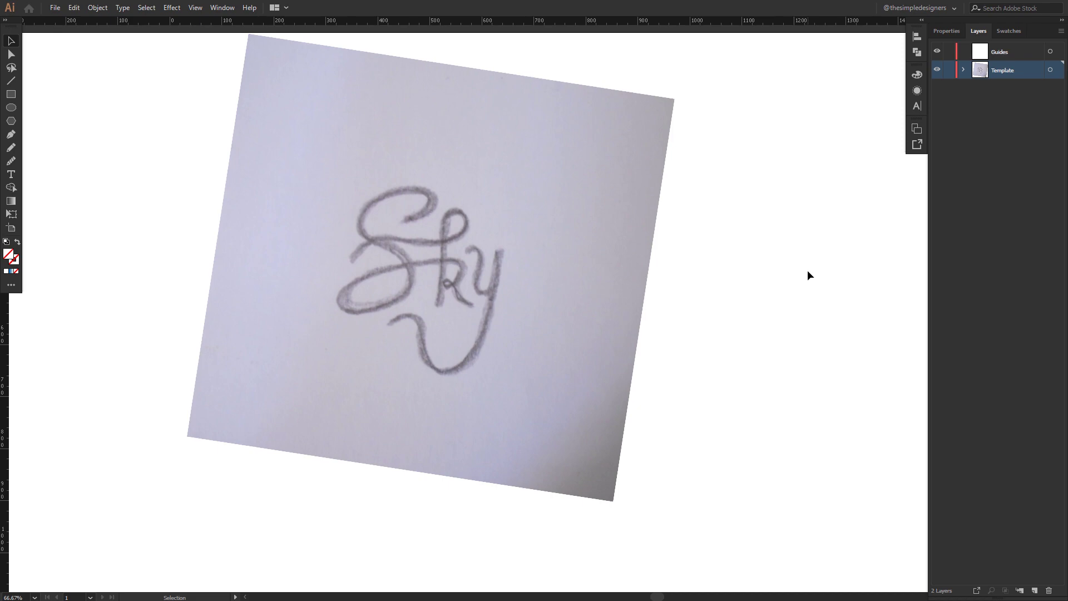
Turn the layer that holds the Sky sketch into a dimmed, locked template layer
{"action": "left_click", "coordinate": [567, 241]}
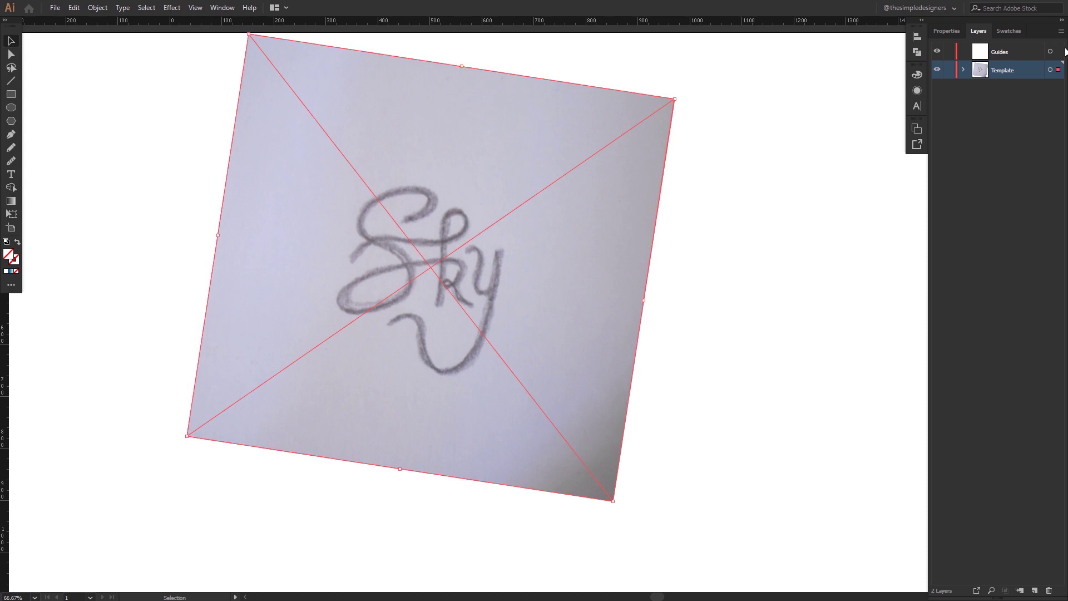
{"action": "left_click", "coordinate": [1061, 32]}
{"action": "left_click", "coordinate": [974, 241]}
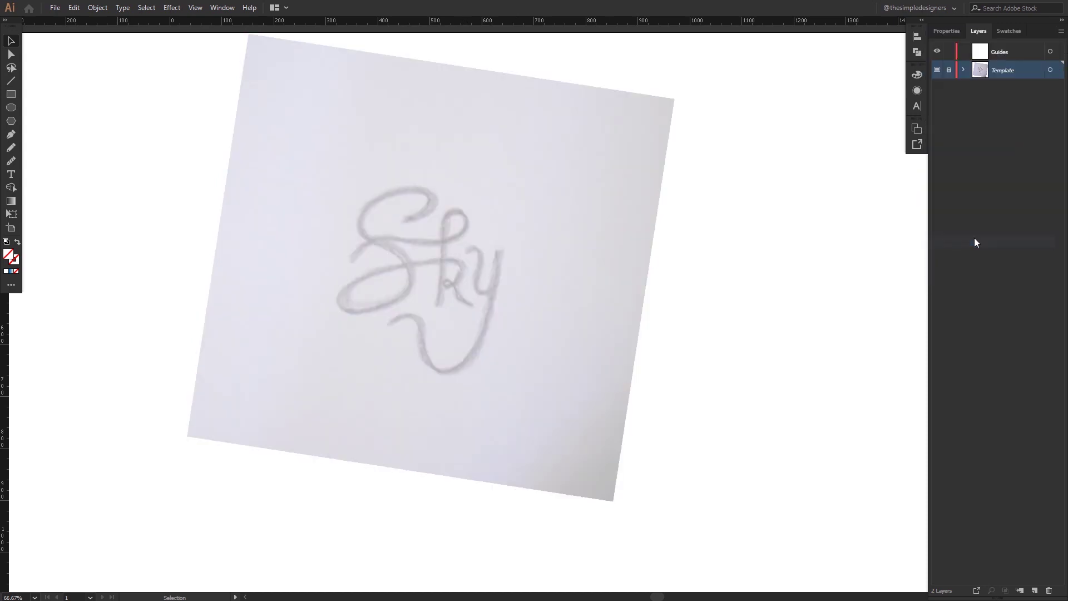
On the Guides layer, place horizontal ruler guides along the baseline and the x-height of the sketched y
{"action": "left_click", "coordinate": [994, 51]}
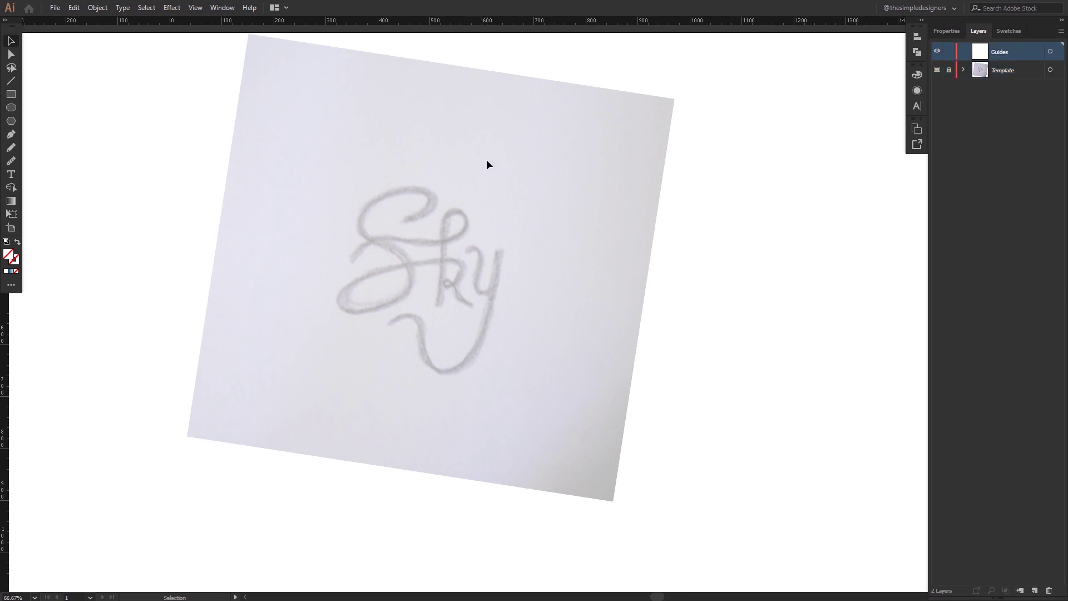
{"action": "left_click_drag", "start_coordinate": [12, 25], "coordinate": [21, 34]}
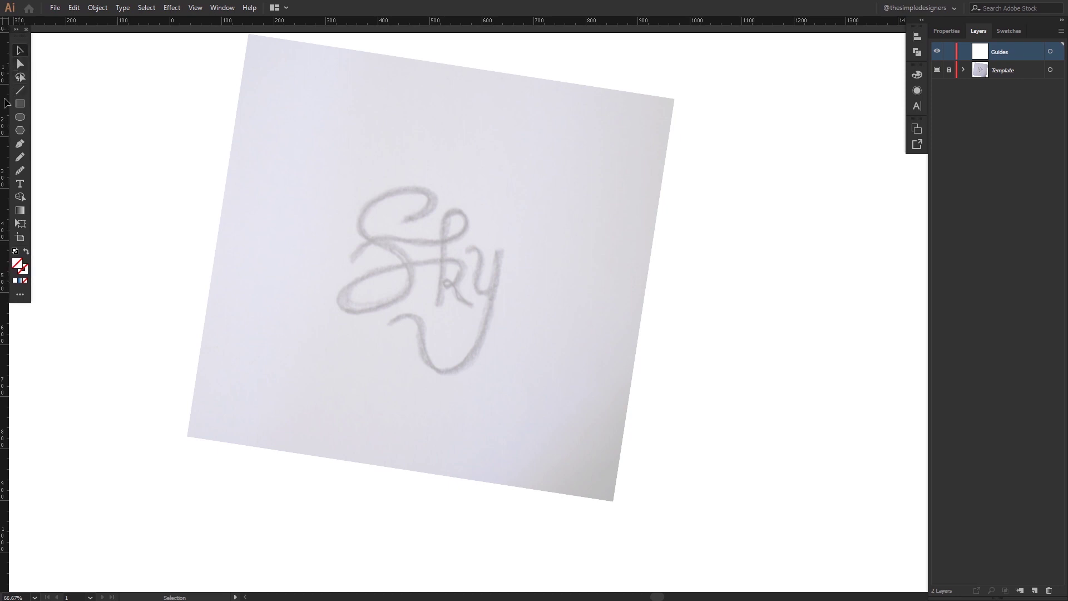
{"action": "left_click_drag", "start_coordinate": [421, 17], "coordinate": [484, 291]}
{"action": "scroll", "coordinate": [485, 275], "scroll_direction": "up", "scroll_amount": 2}
{"action": "scroll", "coordinate": [483, 286], "scroll_direction": "down", "scroll_amount": 1}
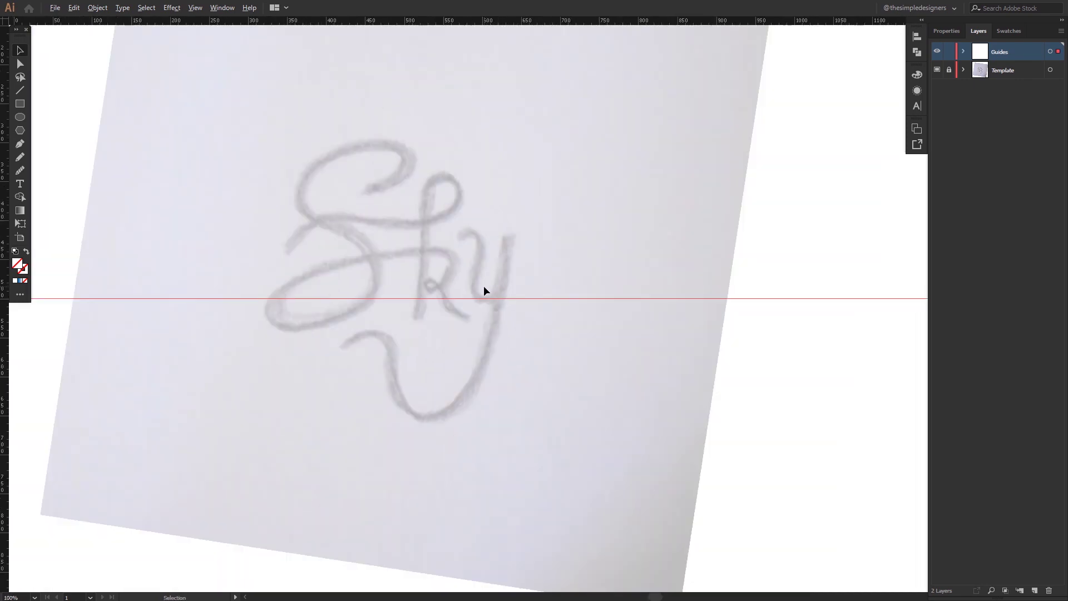
{"action": "left_click_drag", "start_coordinate": [462, 26], "coordinate": [506, 240]}
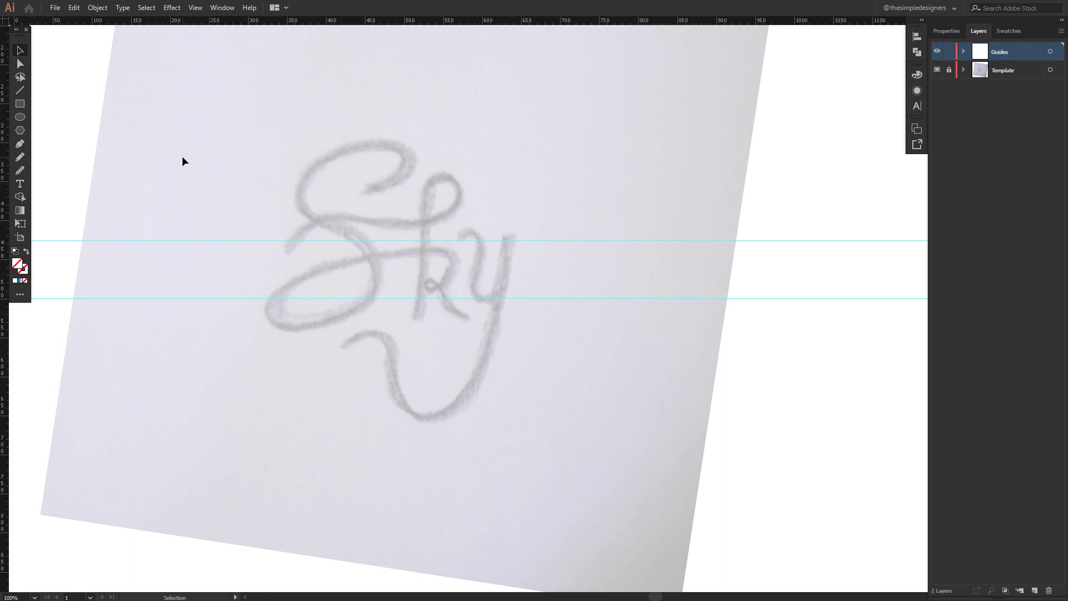
Draw a slanted straight line with the Pen tool along the k's stem and convert it into a guide
{"action": "left_click", "coordinate": [20, 147]}
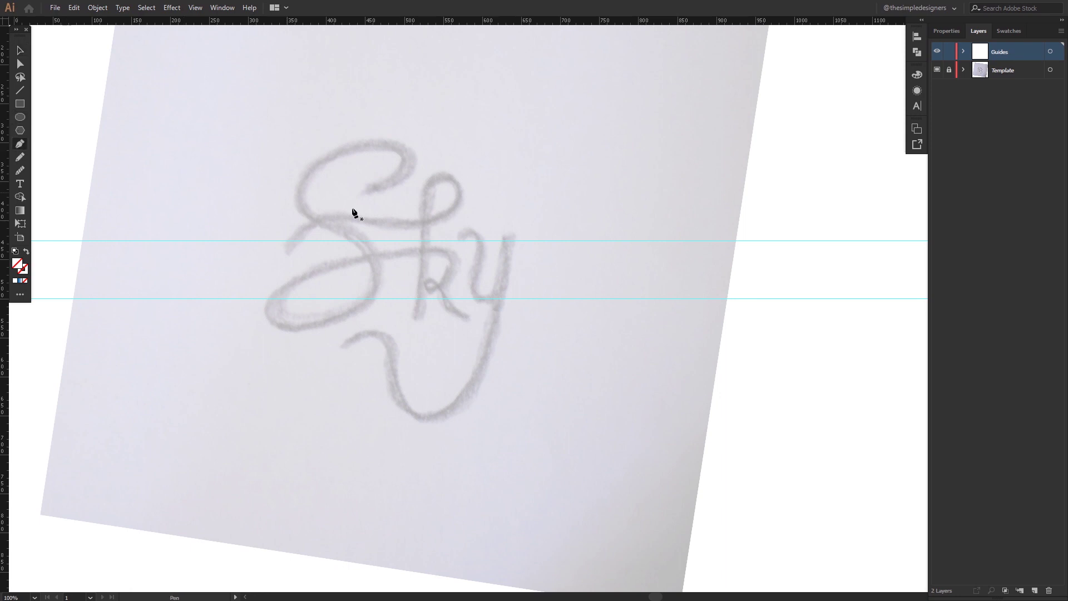
{"action": "left_click", "coordinate": [432, 110]}
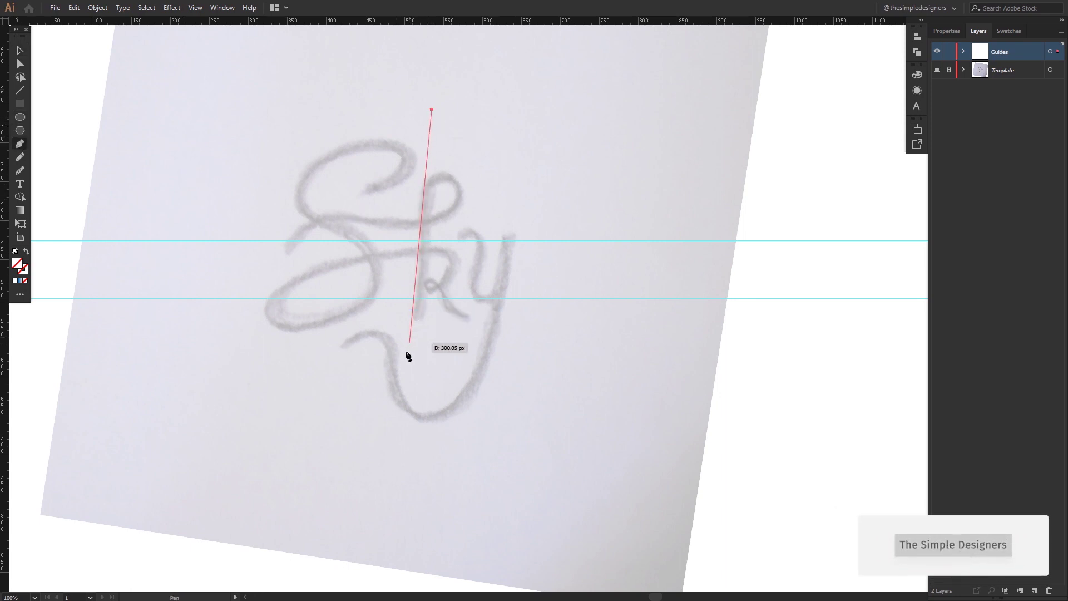
{"action": "left_click", "coordinate": [413, 434]}
{"action": "key", "text": "v"}
{"action": "left_click_drag", "start_coordinate": [532, 151], "coordinate": [149, 175]}
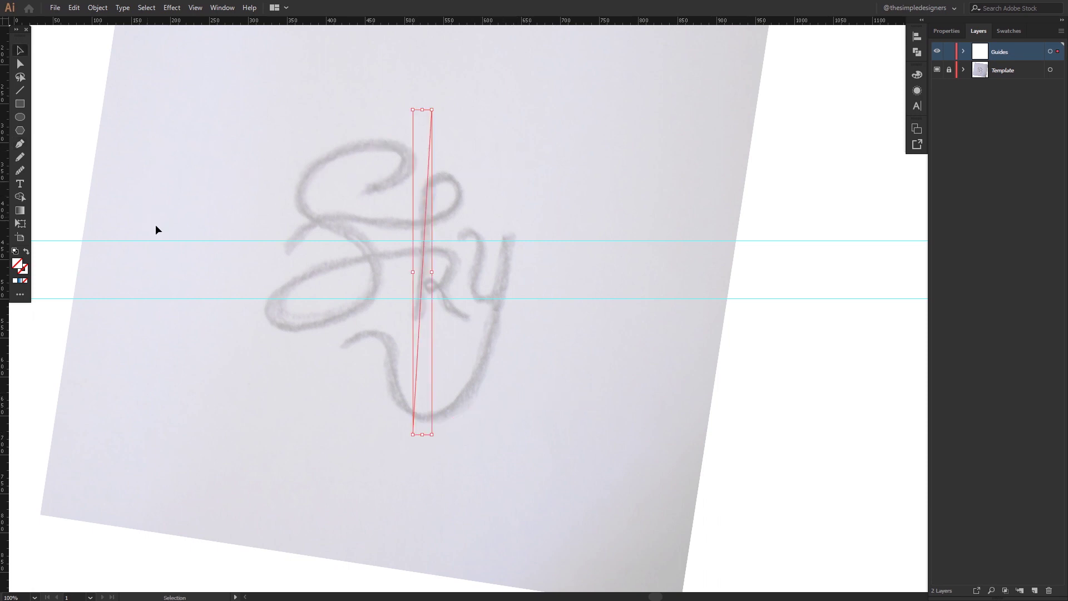
{"action": "right_click", "coordinate": [428, 167]}
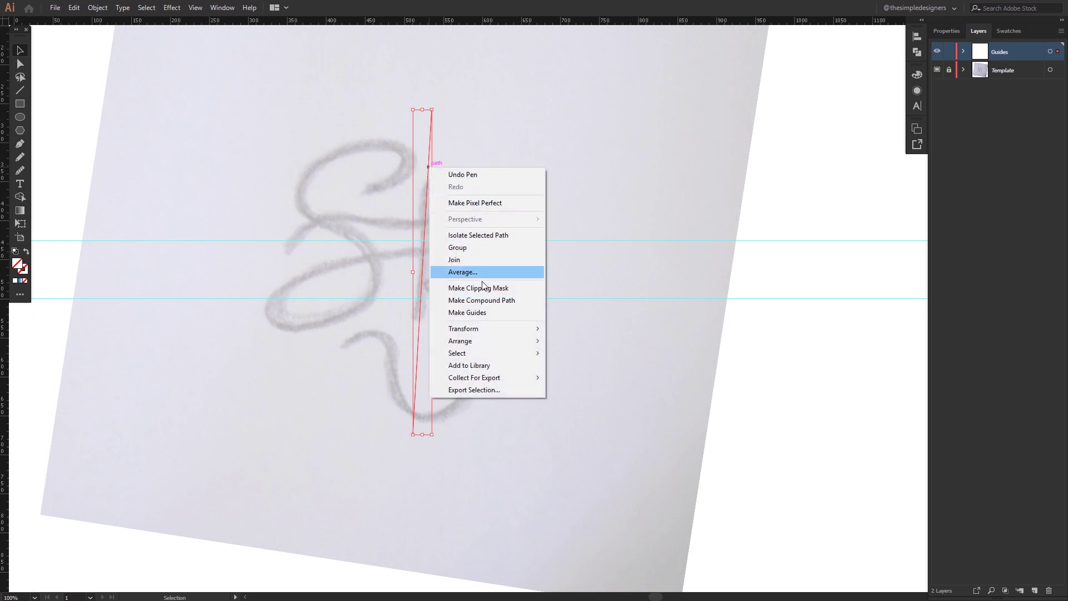
{"action": "left_click", "coordinate": [492, 316]}
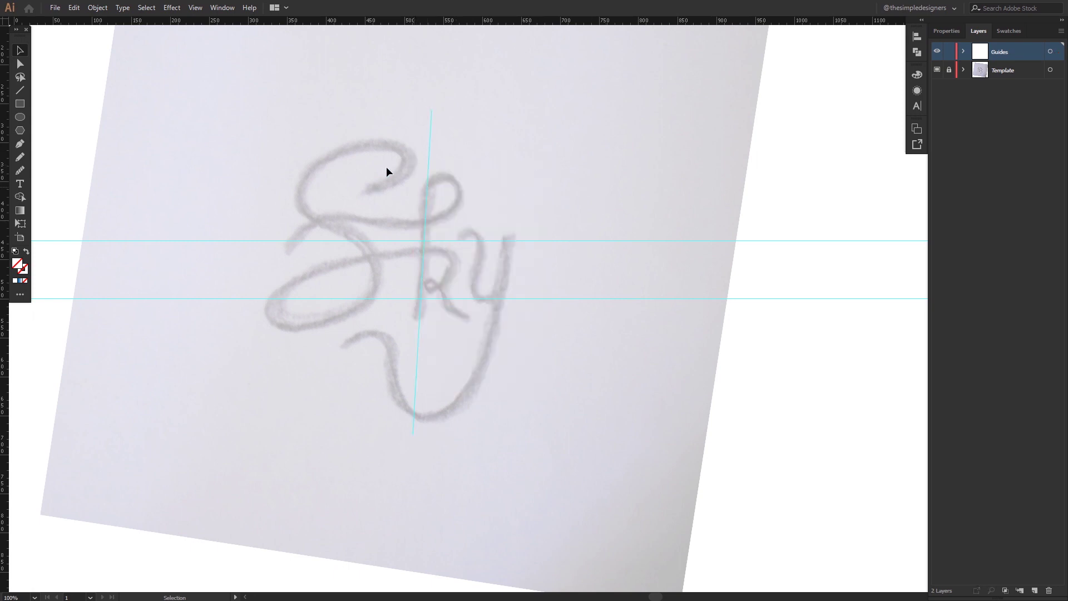
Duplicate the slanted guide across the S, k and y, removing a surplus copy, to get seven parallel slanted guides
{"action": "scroll", "coordinate": [449, 228], "scroll_direction": "up", "scroll_amount": 2}
{"action": "left_click_drag", "start_coordinate": [410, 266], "coordinate": [465, 276]}
{"action": "left_click_drag", "start_coordinate": [328, 190], "coordinate": [329, 191]}
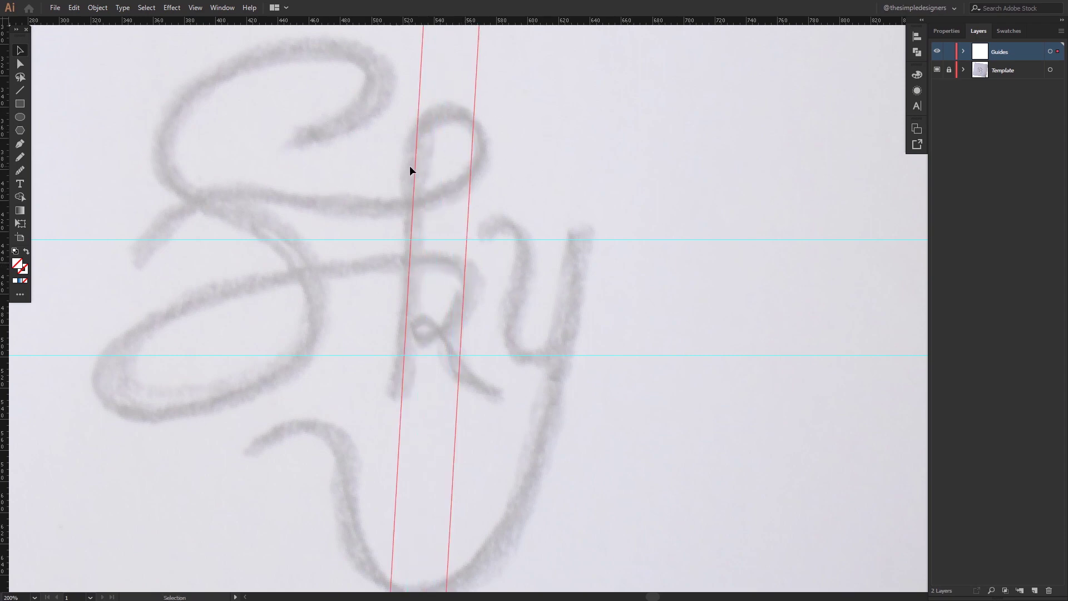
{"action": "left_click_drag", "start_coordinate": [417, 166], "coordinate": [523, 194]}
{"action": "scroll", "coordinate": [393, 201], "scroll_direction": "down", "scroll_amount": 2}
{"action": "left_click_drag", "start_coordinate": [439, 187], "coordinate": [354, 203]}
{"action": "left_click", "coordinate": [352, 204]}
{"action": "key", "text": "Delete"}
{"action": "left_click_drag", "start_coordinate": [499, 174], "coordinate": [457, 194]}
{"action": "left_click_drag", "start_coordinate": [456, 214], "coordinate": [248, 214]}
{"action": "left_click", "coordinate": [609, 126]}
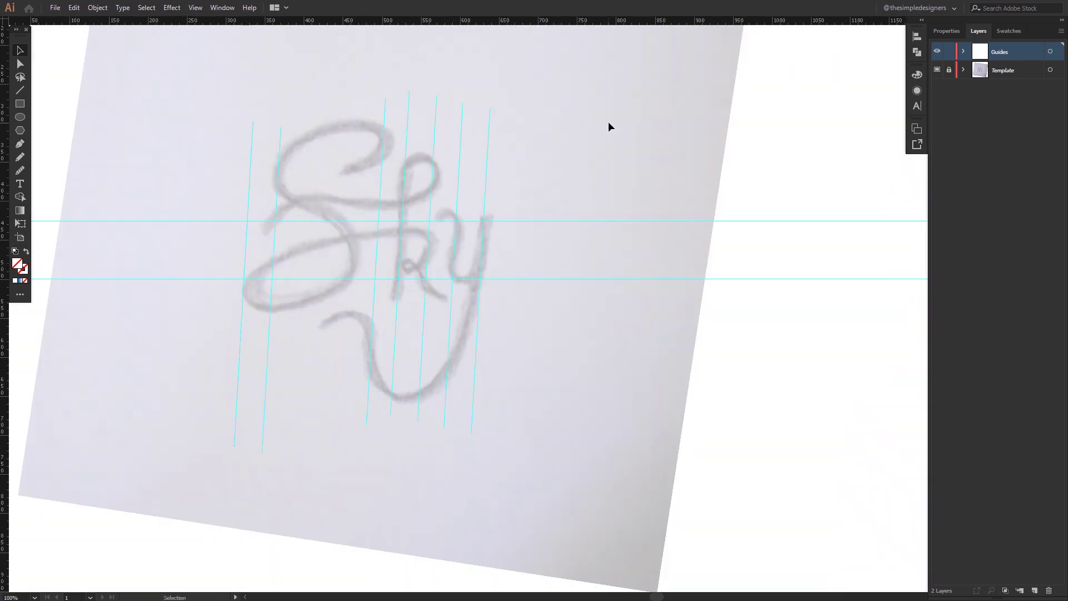
{"action": "left_click_drag", "start_coordinate": [367, 167], "coordinate": [407, 181]}
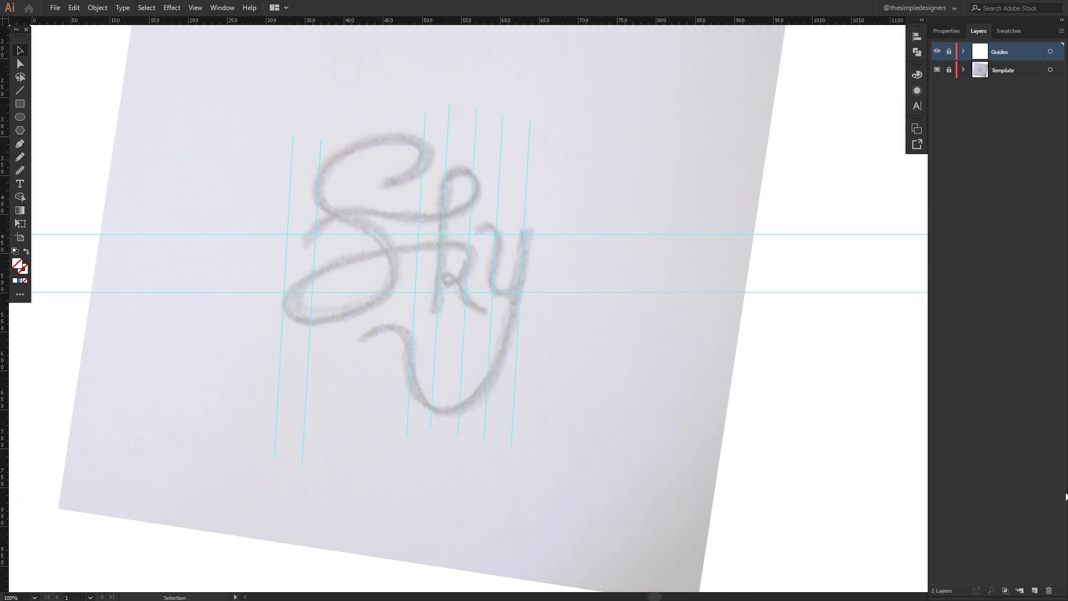
On a new layer above Guides, trace the y's U-shaped bowl with the Pen tool between the two rightmost slanted guides
{"action": "left_click", "coordinate": [1034, 591]}
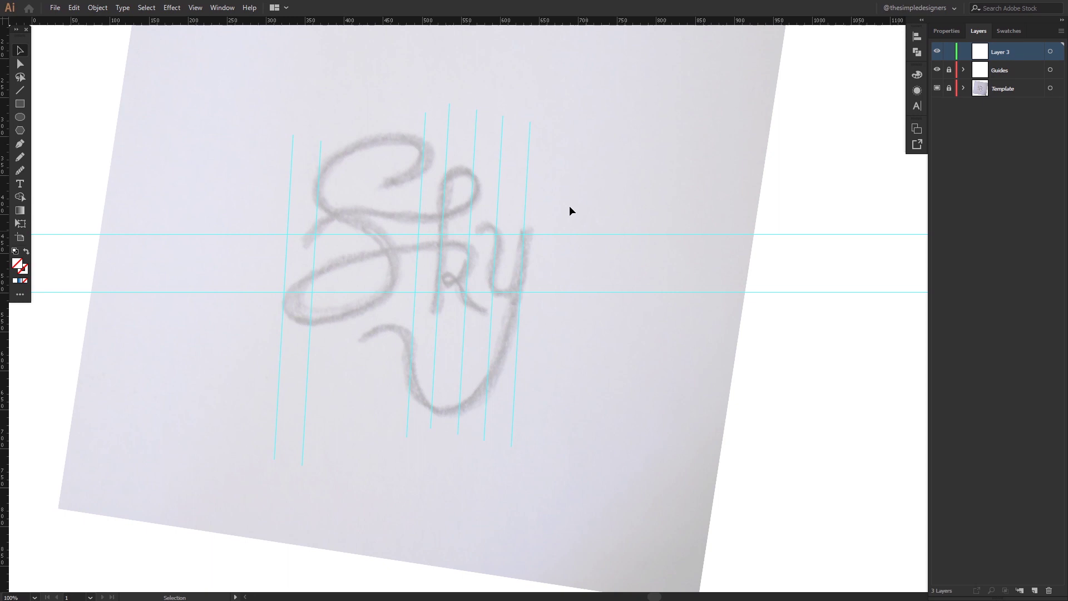
{"action": "left_click", "coordinate": [20, 143]}
{"action": "scroll", "coordinate": [543, 254], "scroll_direction": "up", "scroll_amount": 2}
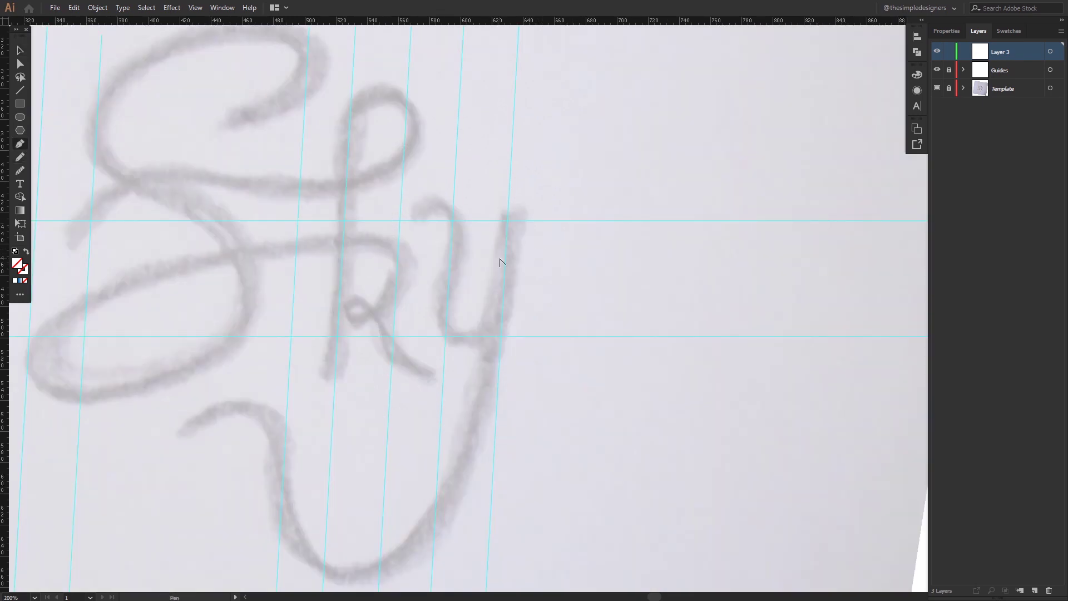
{"action": "scroll", "coordinate": [501, 262], "scroll_direction": "up", "scroll_amount": 1}
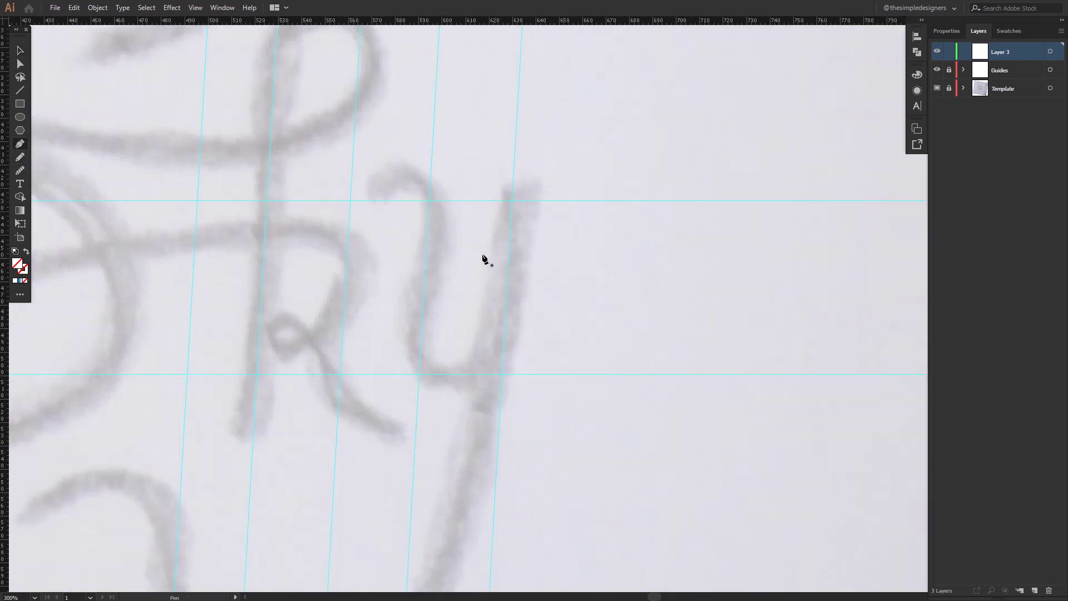
{"action": "left_click", "coordinate": [429, 199]}
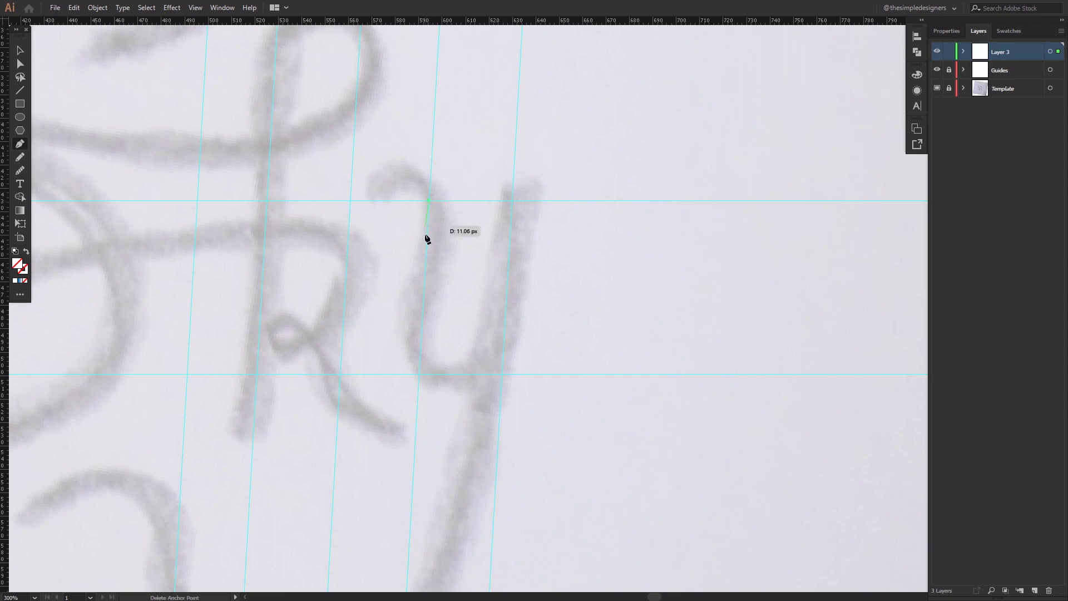
{"action": "left_click", "coordinate": [424, 303]}
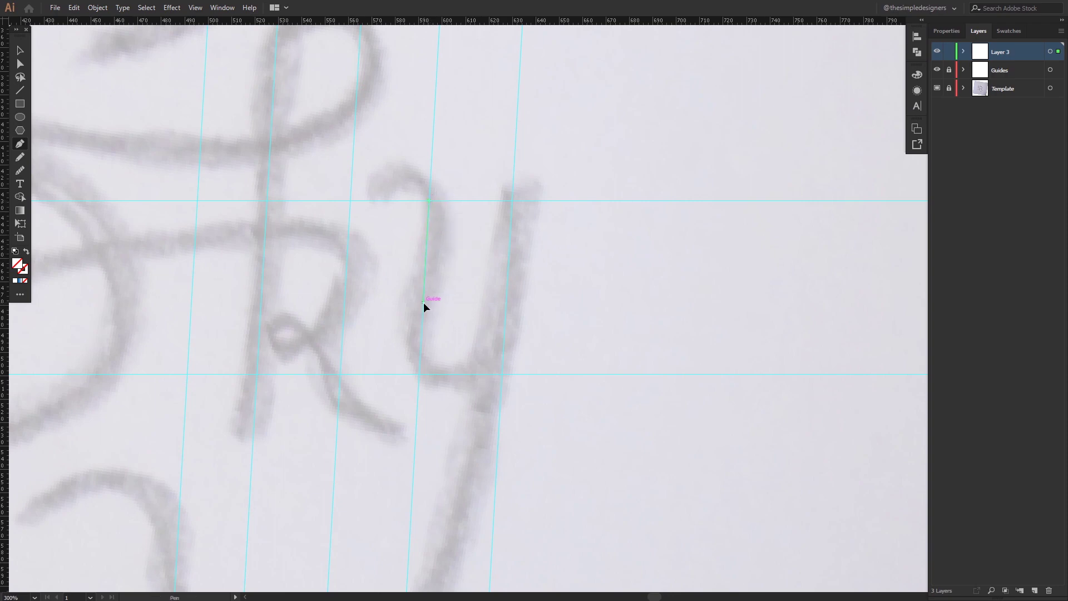
{"action": "left_click", "coordinate": [420, 346]}
{"action": "left_click", "coordinate": [456, 373]}
{"action": "left_click_drag", "start_coordinate": [475, 380], "coordinate": [480, 373]}
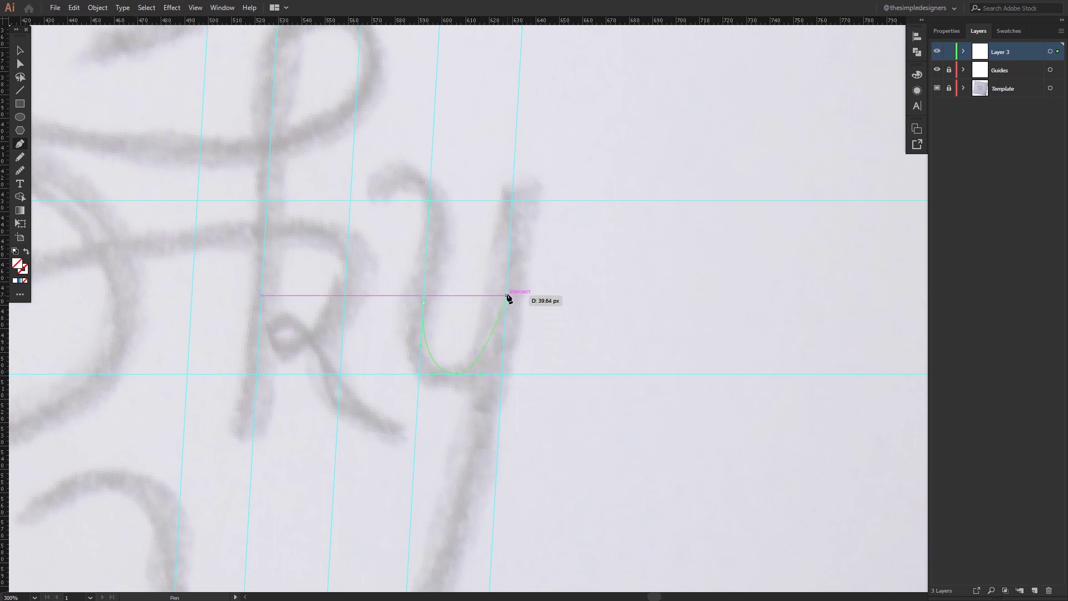
{"action": "left_click_drag", "start_coordinate": [506, 287], "coordinate": [510, 254]}
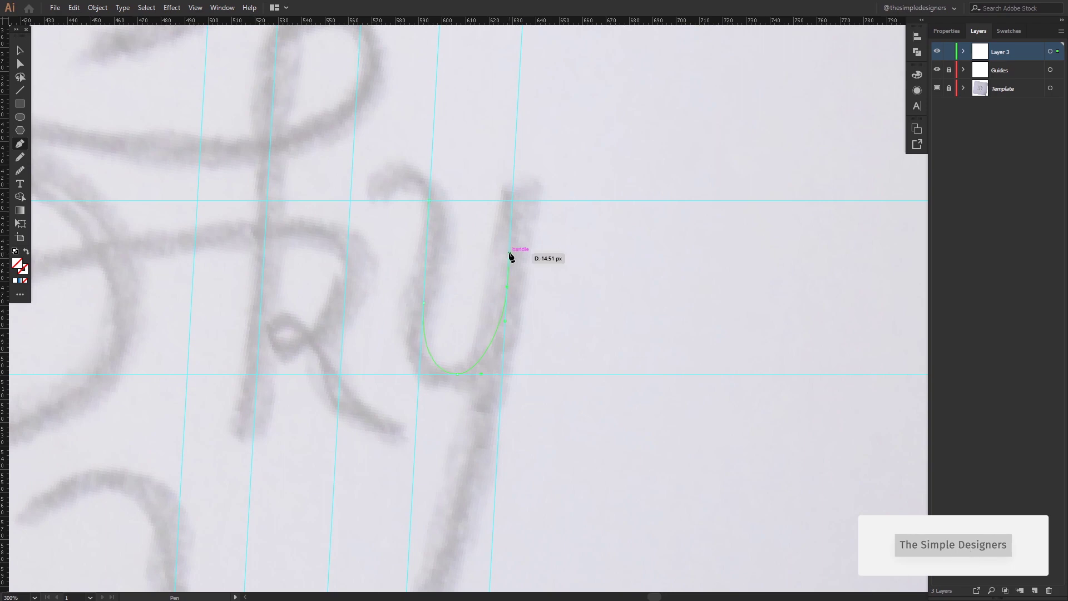
{"action": "key", "text": "v"}
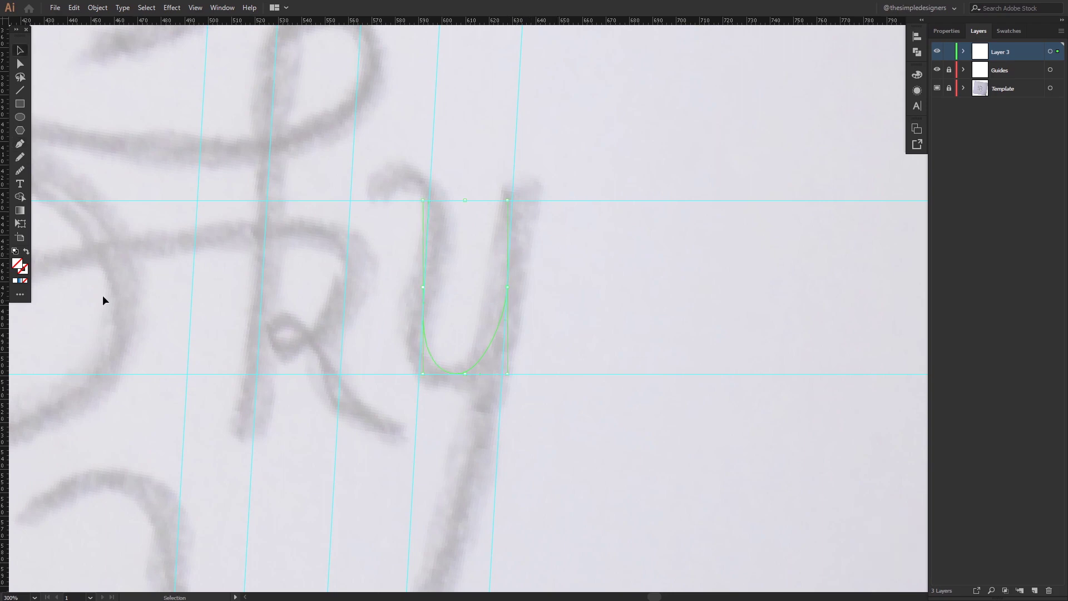
Give the y's bowl path a black (000000) stroke with a weight of 8 pt
{"action": "left_click", "coordinate": [26, 270]}
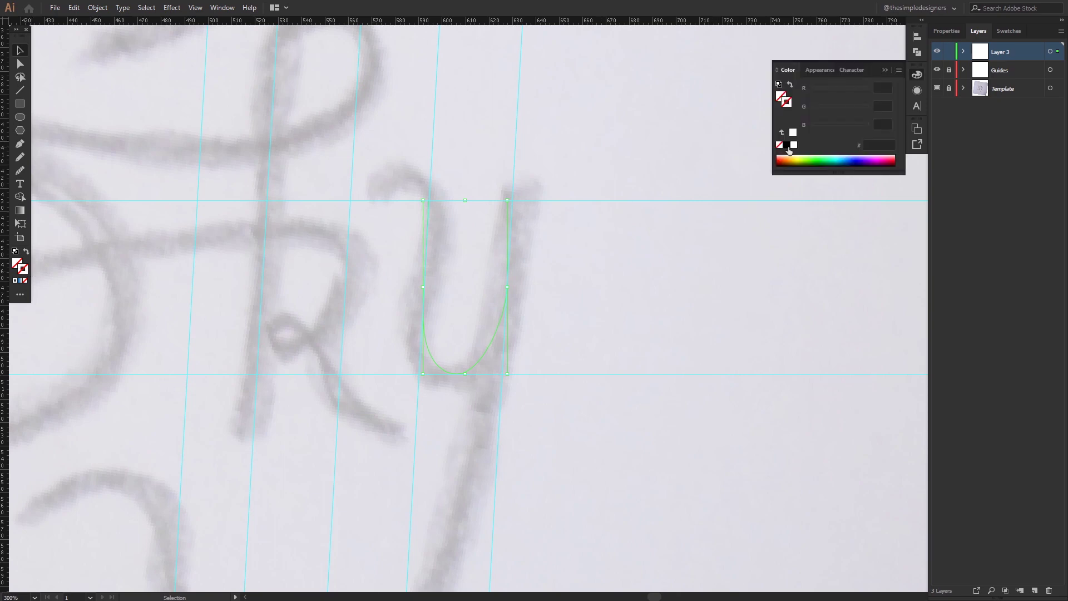
{"action": "left_click", "coordinate": [787, 144]}
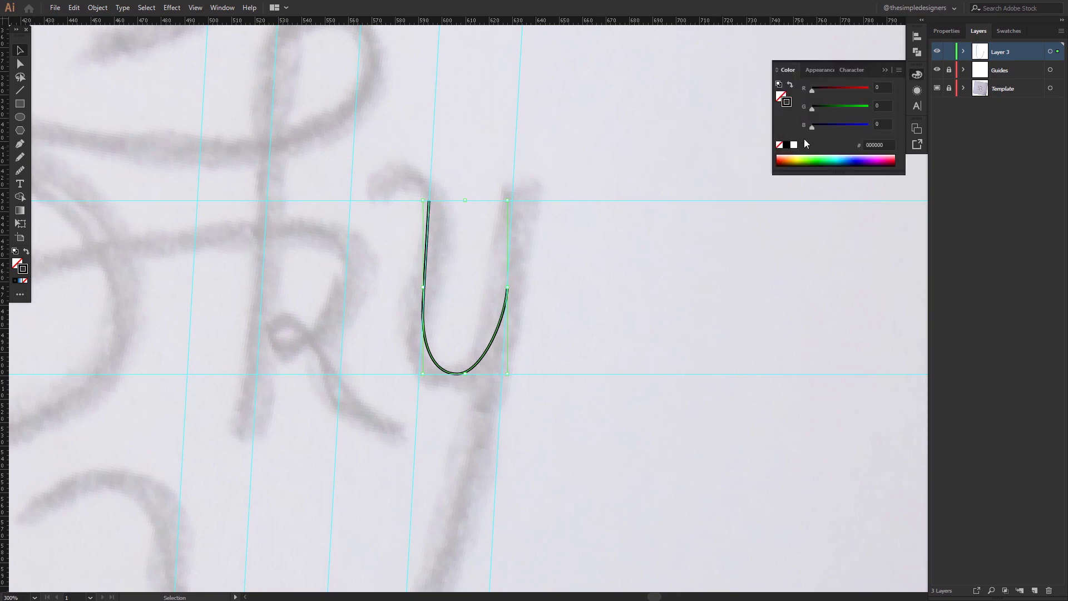
{"action": "left_click", "coordinate": [947, 32]}
{"action": "left_click", "coordinate": [980, 167]}
{"action": "left_click", "coordinate": [980, 167]}
{"action": "left_click", "coordinate": [980, 167]}
{"action": "left_click", "coordinate": [980, 167]}
{"action": "left_click", "coordinate": [980, 167]}
{"action": "left_click", "coordinate": [980, 167]}
{"action": "left_click", "coordinate": [980, 167]}
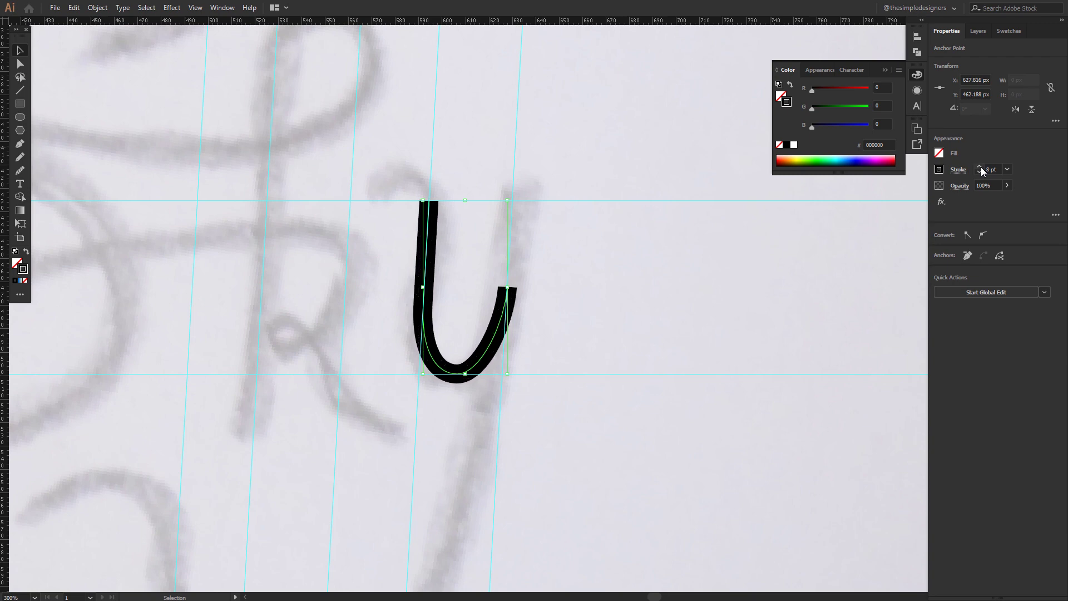
Set the stroke of the y's bowl to round caps
{"action": "left_click", "coordinate": [958, 169]}
{"action": "left_click", "coordinate": [895, 199]}
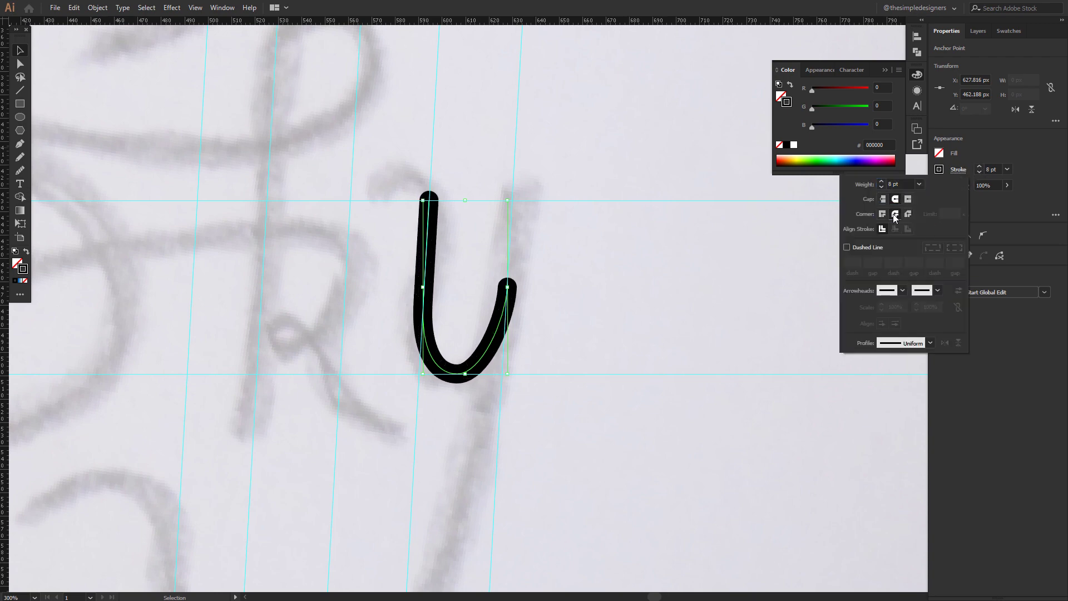
{"action": "left_click", "coordinate": [884, 70]}
Adjust the direction handles at the bowl's right end so the curve rises more steeply along the slanted guide
{"action": "key", "text": "a"}
{"action": "left_click", "coordinate": [508, 334]}
{"action": "left_click_drag", "start_coordinate": [506, 342], "coordinate": [503, 349]}
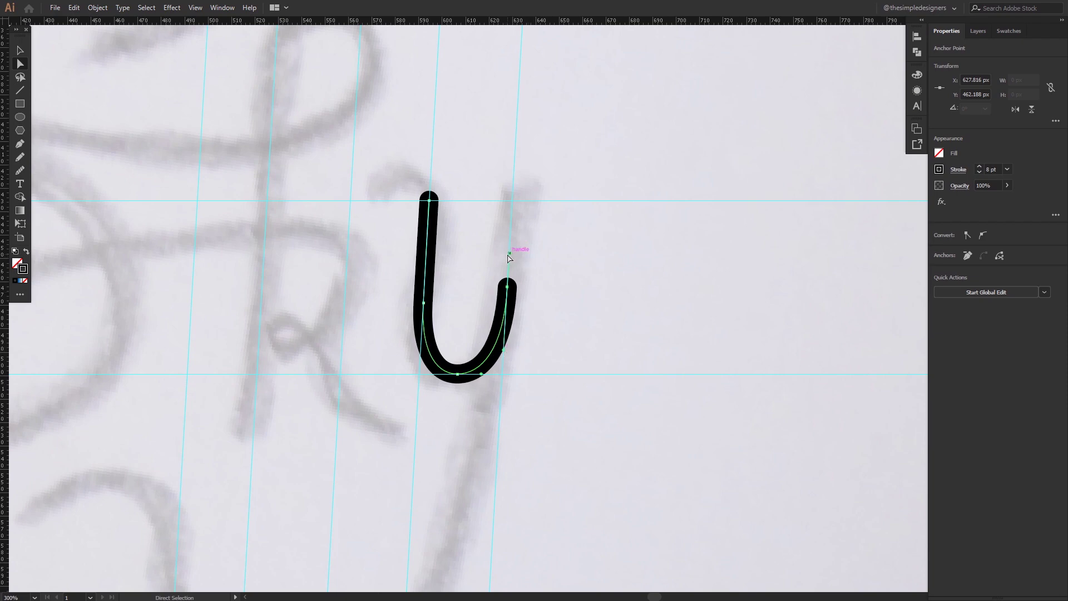
{"action": "left_click_drag", "start_coordinate": [510, 254], "coordinate": [511, 253]}
{"action": "left_click", "coordinate": [616, 267]}
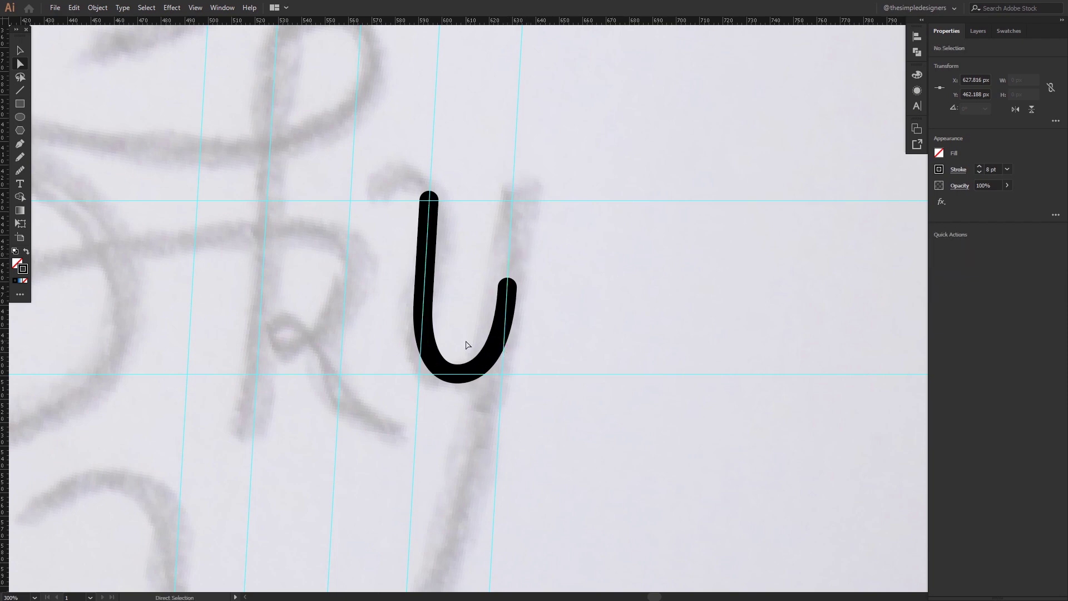
{"action": "left_click", "coordinate": [425, 259]}
{"action": "left_click", "coordinate": [599, 261]}
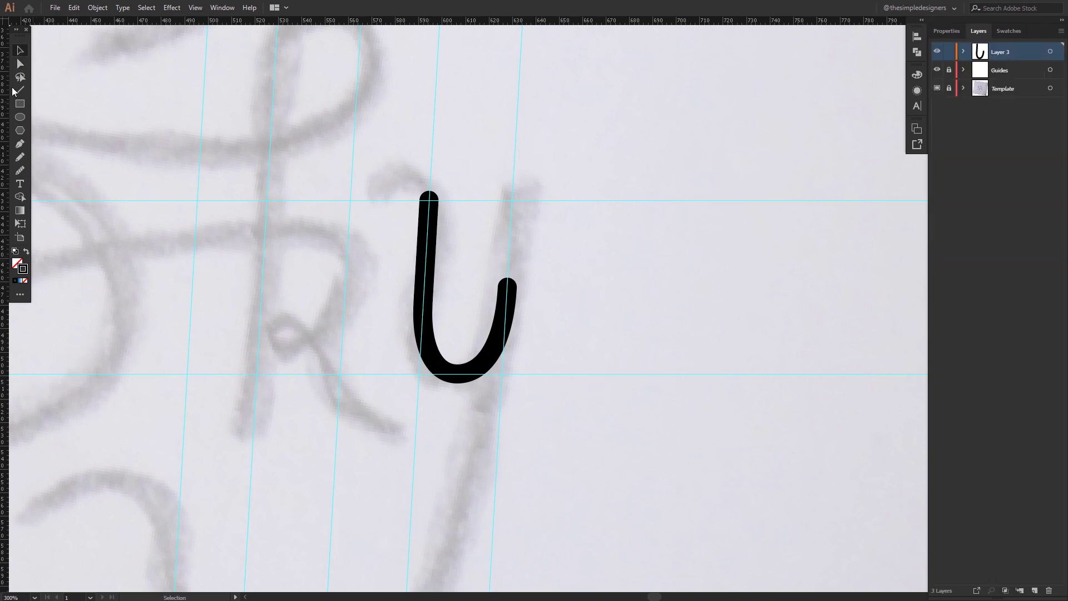
Draw the y's straight stem with the Pen tool along the rightmost slanted guide, from the x-height down into the descender
{"action": "left_click", "coordinate": [17, 143]}
{"action": "left_click_drag", "start_coordinate": [298, 286], "coordinate": [382, 188]}
{"action": "scroll", "coordinate": [518, 249], "scroll_direction": "down", "scroll_amount": 1}
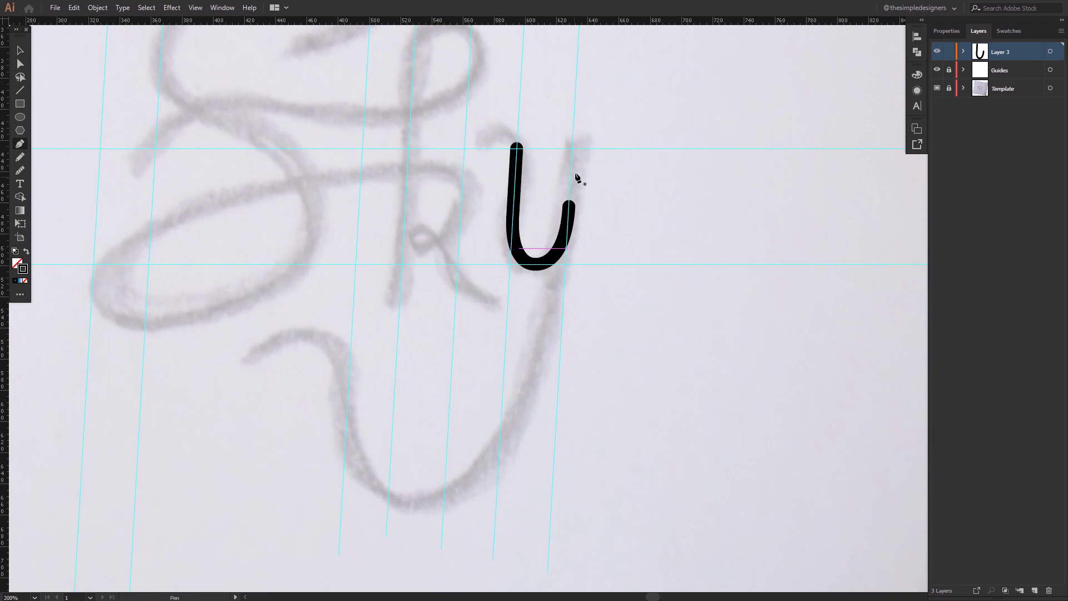
{"action": "left_click", "coordinate": [572, 148]}
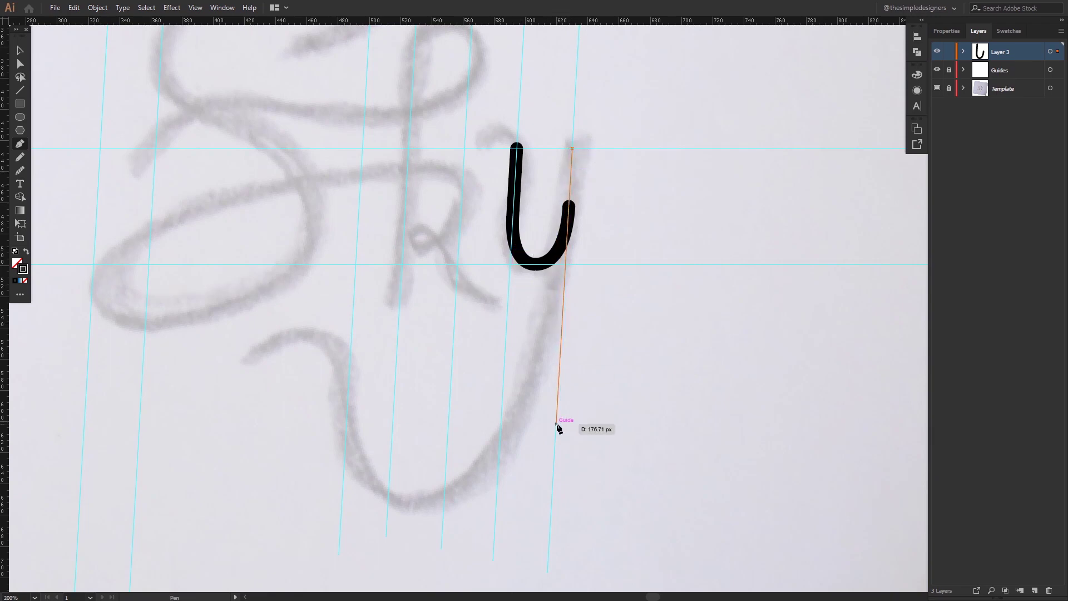
{"action": "left_click", "coordinate": [558, 400]}
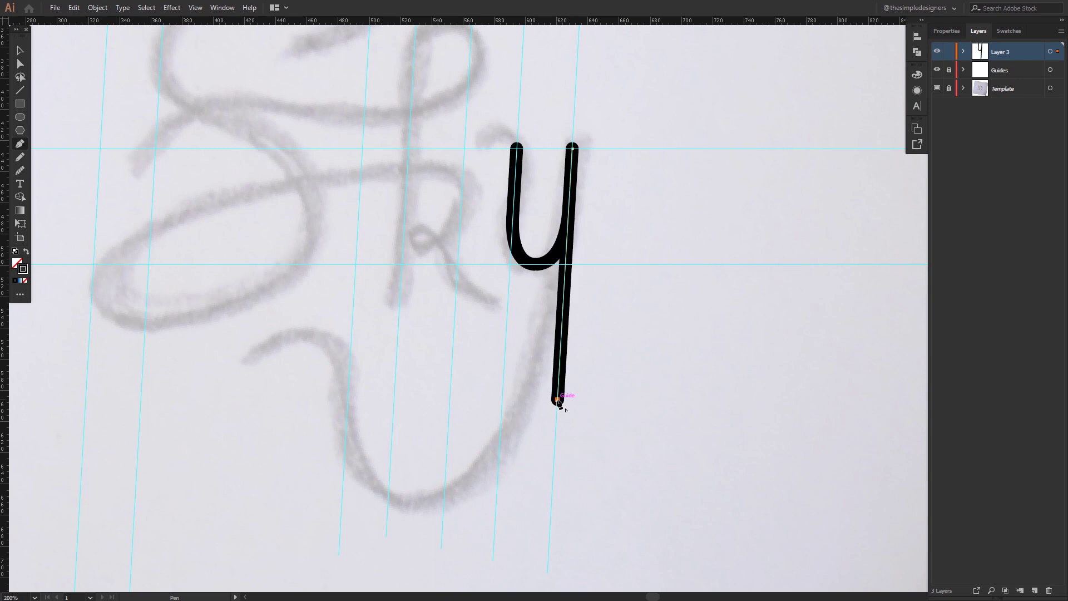
{"action": "key", "text": "v"}
{"action": "left_click", "coordinate": [641, 356]}
Draw a circle over the sketched hook at the upper end of the y's left stroke, its right edge meeting that stroke
{"action": "left_click_drag", "start_coordinate": [620, 203], "coordinate": [605, 305]}
{"action": "scroll", "coordinate": [521, 255], "scroll_direction": "up", "scroll_amount": 1}
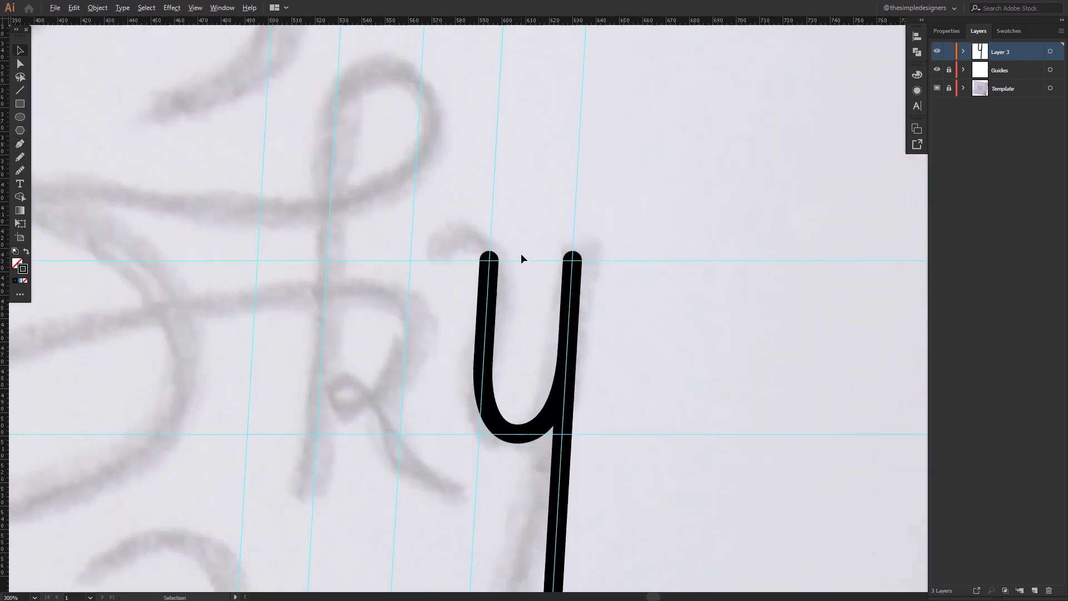
{"action": "scroll", "coordinate": [522, 258], "scroll_direction": "up", "scroll_amount": 2}
{"action": "left_click", "coordinate": [20, 117]}
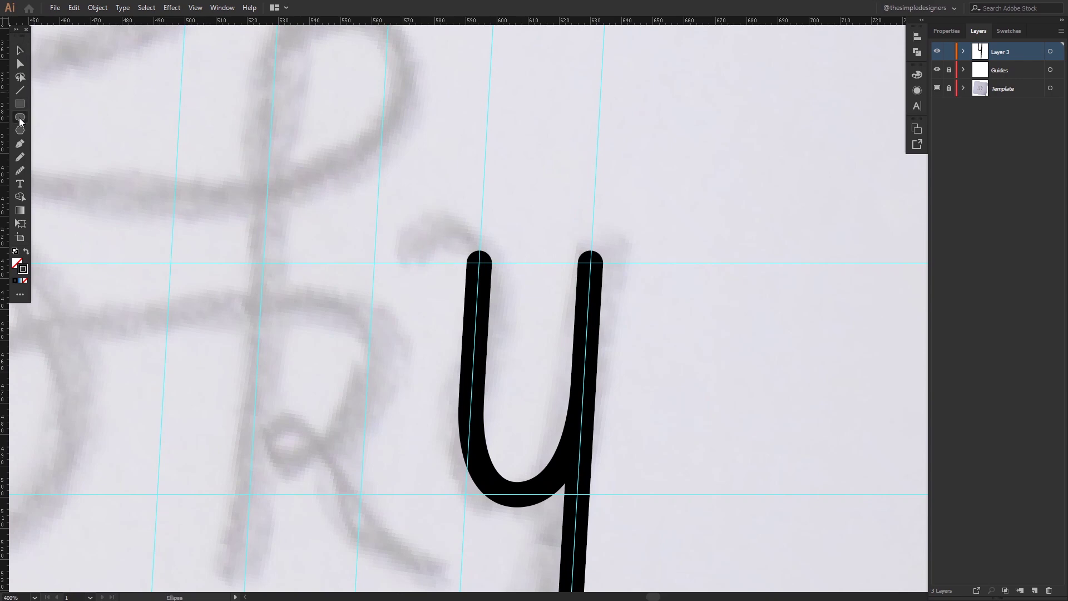
{"action": "left_click_drag", "start_coordinate": [439, 249], "coordinate": [404, 212]}
{"action": "key", "text": "v"}
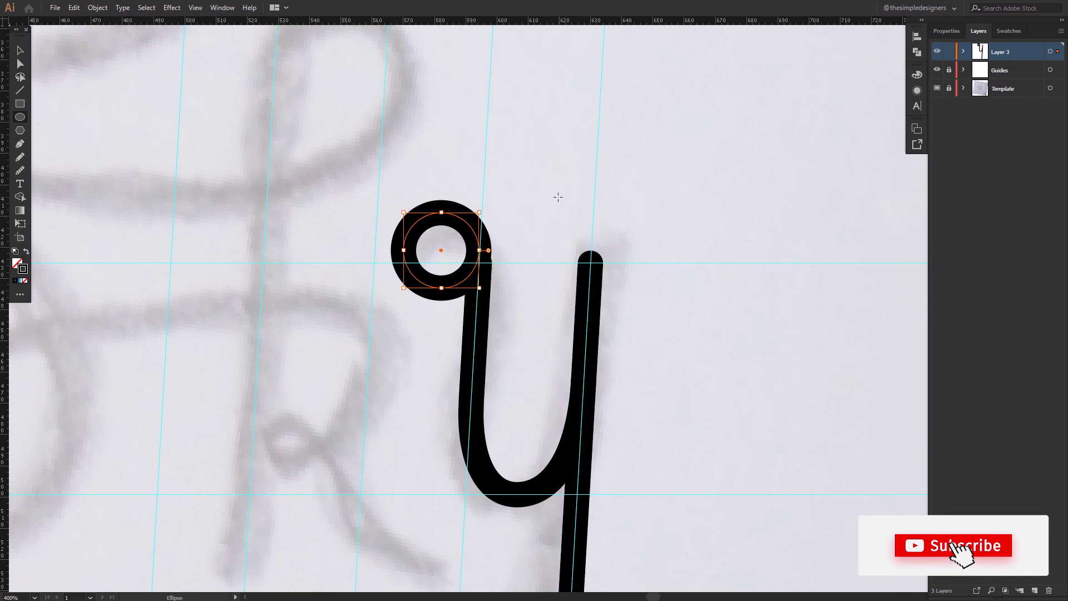
Delete the circle's bottom anchor and attach the remaining upper half to the upper end of the y's left stroke
{"action": "left_click_drag", "start_coordinate": [441, 246], "coordinate": [432, 188]}
{"action": "key", "text": "a"}
{"action": "left_click", "coordinate": [432, 222]}
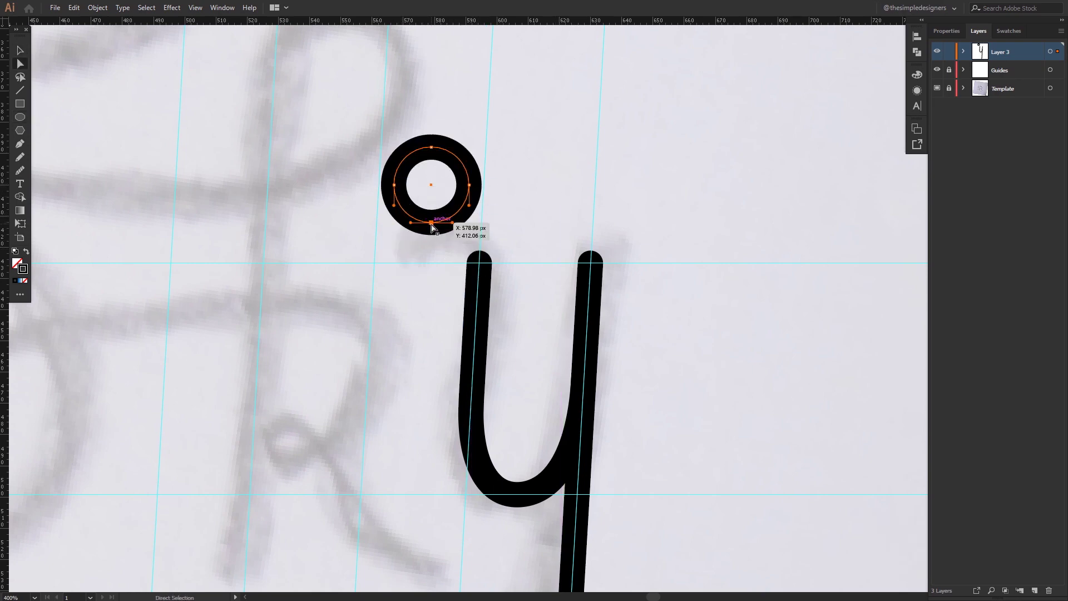
{"action": "key", "text": "Delete"}
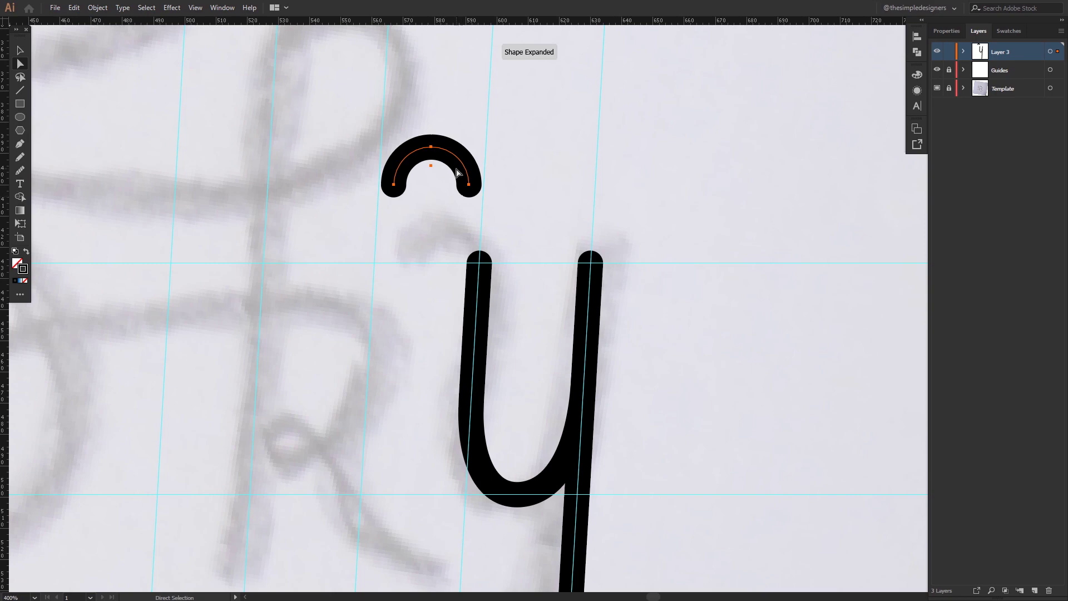
{"action": "left_click_drag", "start_coordinate": [470, 185], "coordinate": [480, 265]}
{"action": "left_click", "coordinate": [516, 189]}
{"action": "scroll", "coordinate": [516, 189], "scroll_direction": "down", "scroll_amount": 4}
{"action": "scroll", "coordinate": [507, 180], "scroll_direction": "up", "scroll_amount": 1}
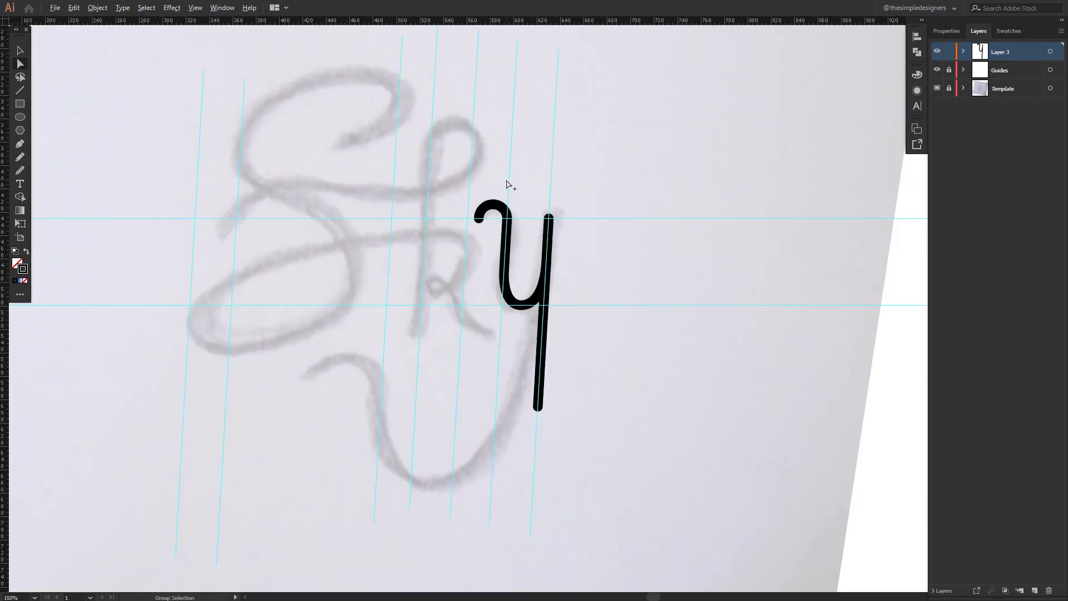
Scale the hook arc down uniformly about its right end, keeping it attached to the y's left stroke
{"action": "scroll", "coordinate": [507, 183], "scroll_direction": "up", "scroll_amount": 3}
{"action": "key", "text": "v"}
{"action": "left_click", "coordinate": [471, 256]}
{"action": "key", "text": "s"}
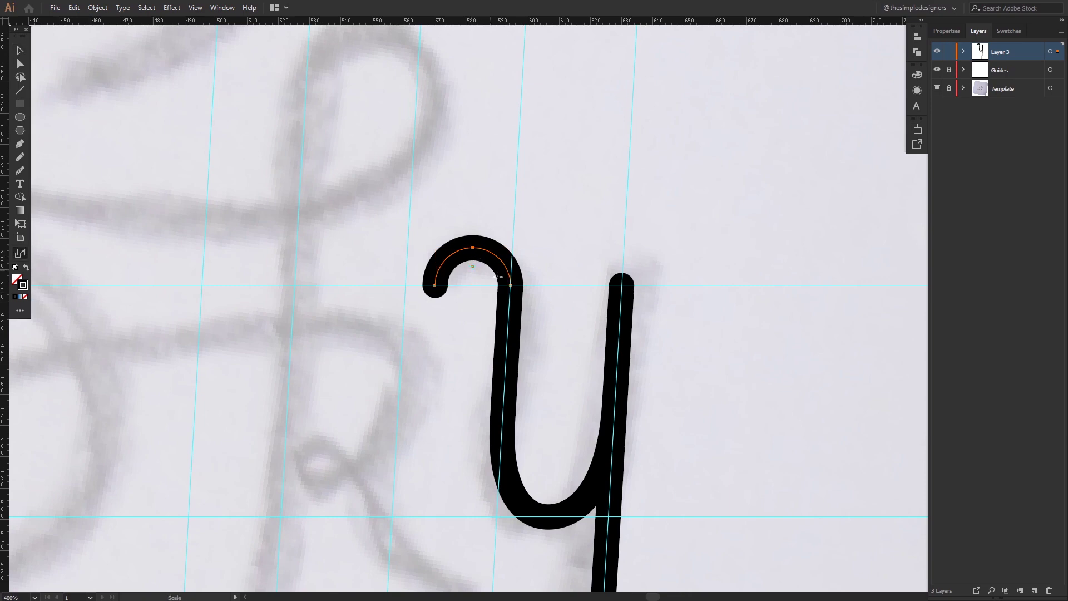
{"action": "left_click", "coordinate": [511, 285]}
{"action": "left_click_drag", "start_coordinate": [343, 384], "coordinate": [335, 172]}
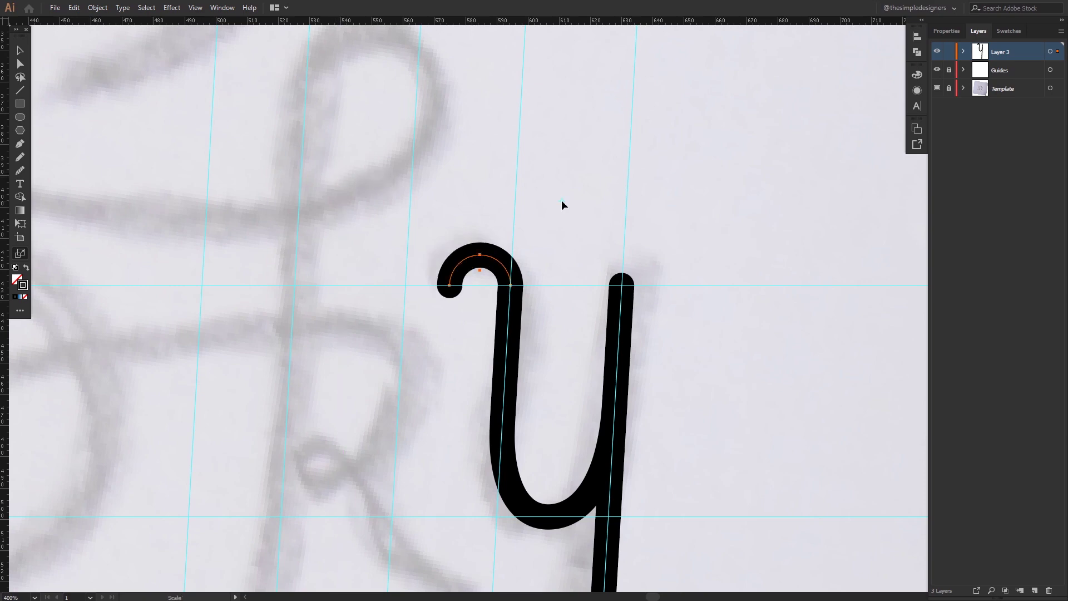
Examine the junction between the hook and the y's left stroke, up close and within the whole lettering
{"action": "scroll", "coordinate": [561, 201], "scroll_direction": "down", "scroll_amount": 4}
{"action": "scroll", "coordinate": [562, 227], "scroll_direction": "up", "scroll_amount": 5}
{"action": "key", "text": "a"}
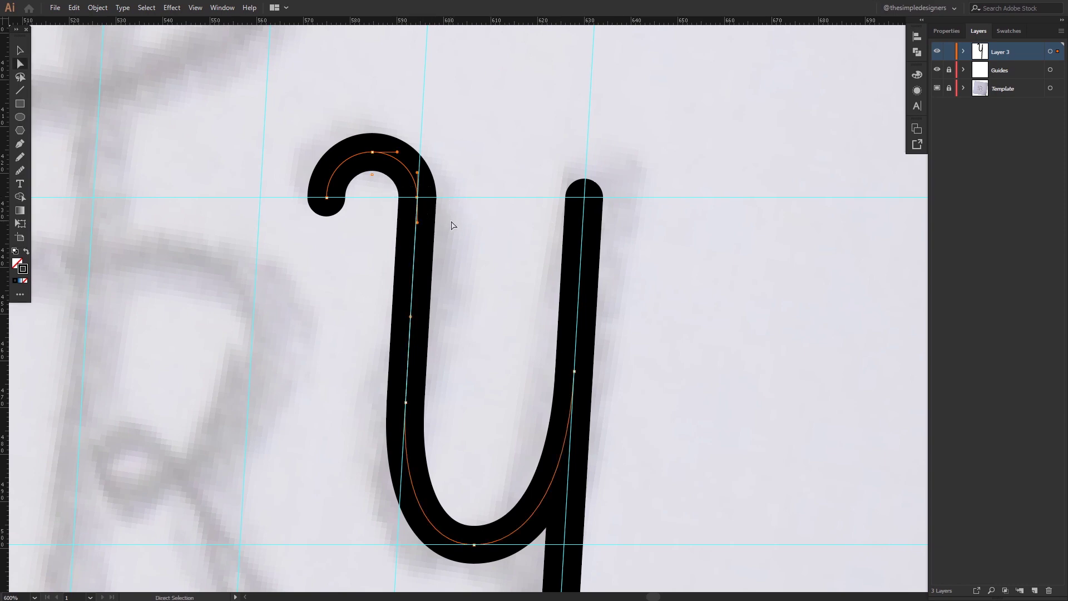
{"action": "key", "text": "v"}
{"action": "key", "text": "a"}
{"action": "left_click", "coordinate": [471, 235]}
{"action": "scroll", "coordinate": [498, 314], "scroll_direction": "down", "scroll_amount": 2}
{"action": "scroll", "coordinate": [498, 315], "scroll_direction": "down", "scroll_amount": 2}
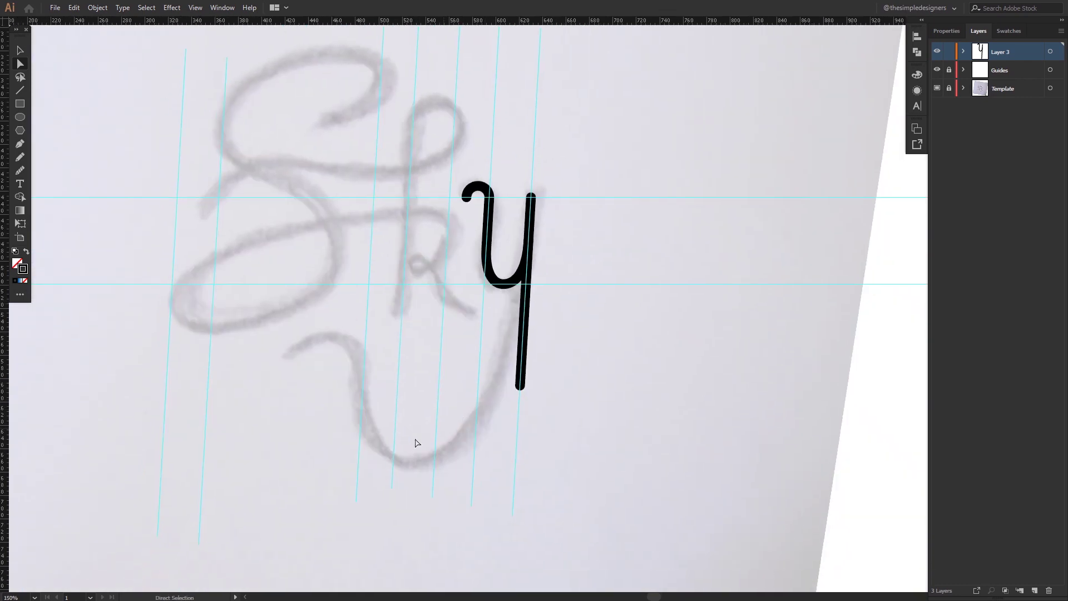
Draw a circle over the sketched descender, beside the y's stem, and shorten the stem so it ends higher on its guide
{"action": "left_click", "coordinate": [21, 117]}
{"action": "left_click_drag", "start_coordinate": [424, 427], "coordinate": [355, 359]}
{"action": "key", "text": "v"}
{"action": "left_click_drag", "start_coordinate": [423, 426], "coordinate": [452, 394]}
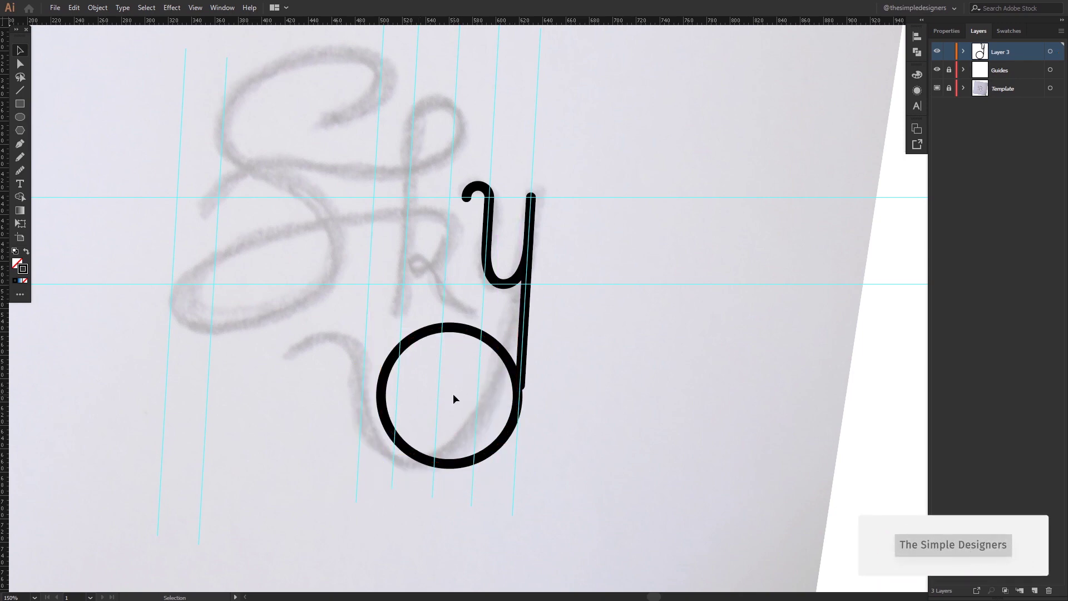
{"action": "left_click_drag", "start_coordinate": [445, 392], "coordinate": [438, 381]}
{"action": "key", "text": "a"}
{"action": "left_click_drag", "start_coordinate": [521, 385], "coordinate": [524, 333]}
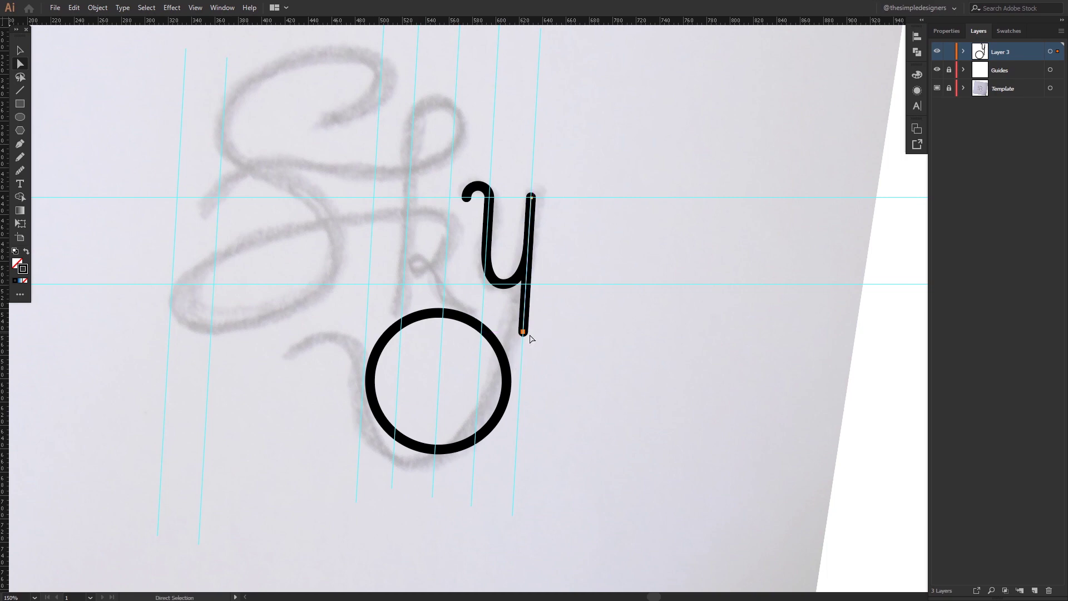
Delete the circle's top anchor and move the remaining arc so its right end sits on the rightmost slanted guide
{"action": "left_click", "coordinate": [442, 314]}
{"action": "left_click", "coordinate": [439, 312]}
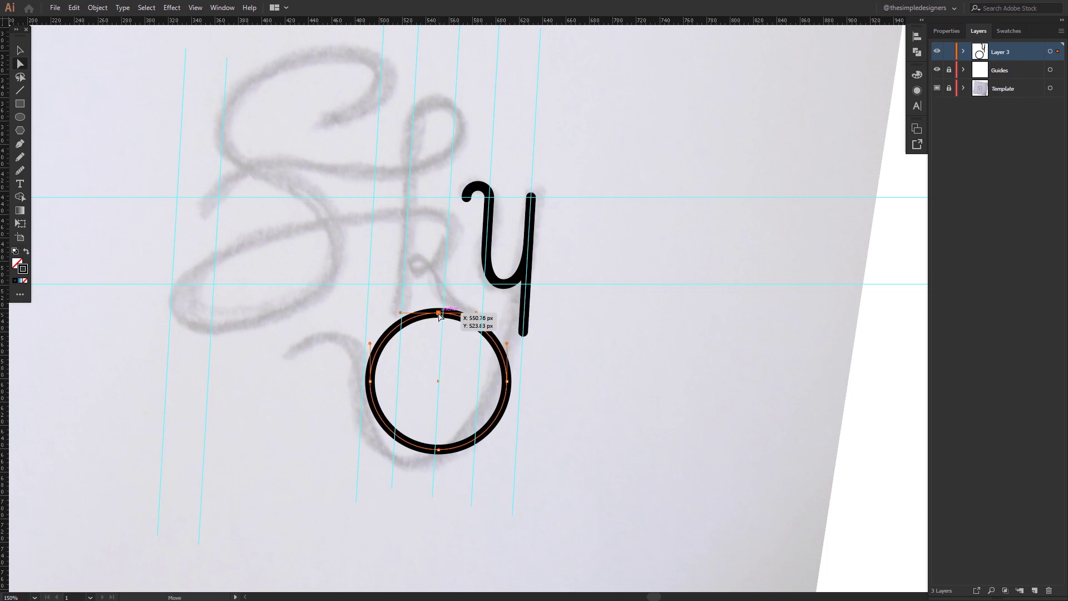
{"action": "key", "text": "Delete"}
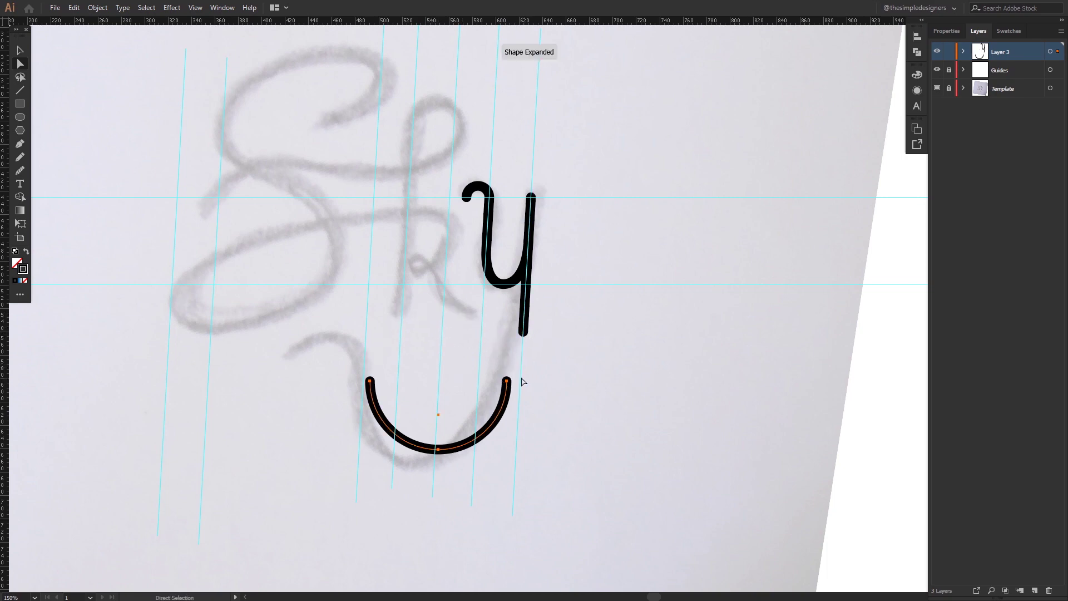
{"action": "left_click_drag", "start_coordinate": [510, 383], "coordinate": [536, 360]}
{"action": "scroll", "coordinate": [521, 371], "scroll_direction": "up", "scroll_amount": 2}
{"action": "scroll", "coordinate": [491, 384], "scroll_direction": "down", "scroll_amount": 3}
{"action": "left_click", "coordinate": [610, 400]}
Average the stem's lower end and the arc's right end on both axes and join them into one path
{"action": "scroll", "coordinate": [528, 376], "scroll_direction": "up", "scroll_amount": 3}
{"action": "mouse_move", "coordinate": [569, 418]}
{"action": "left_mouse_down"}
{"action": "mouse_move", "coordinate": [486, 390]}
{"action": "mouse_move", "coordinate": [448, 297]}
{"action": "left_mouse_up"}
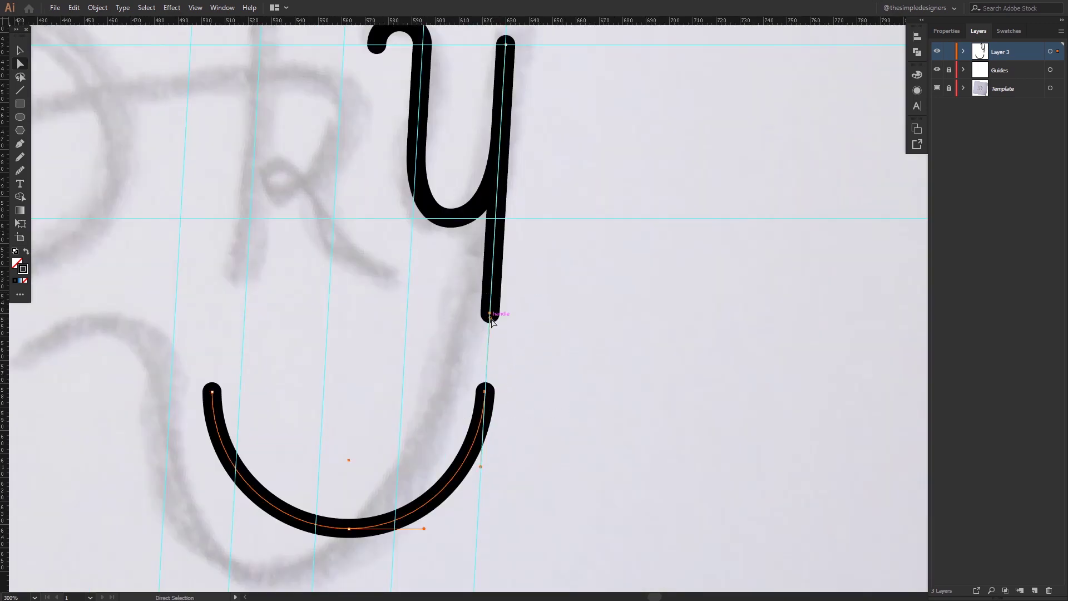
{"action": "right_click", "coordinate": [491, 322]}
{"action": "left_click", "coordinate": [543, 411]}
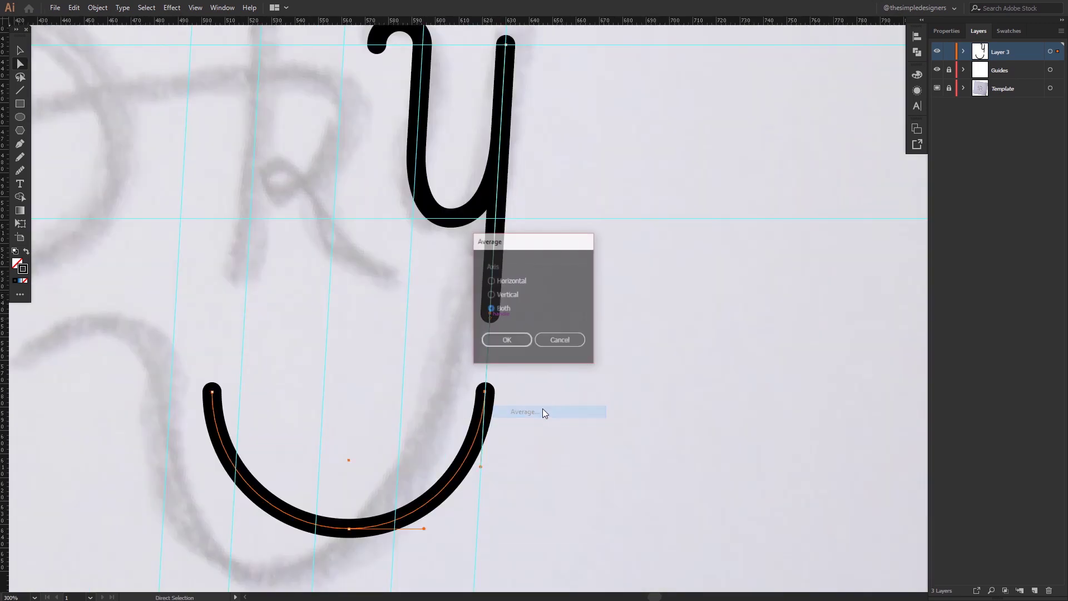
{"action": "left_click", "coordinate": [510, 339]}
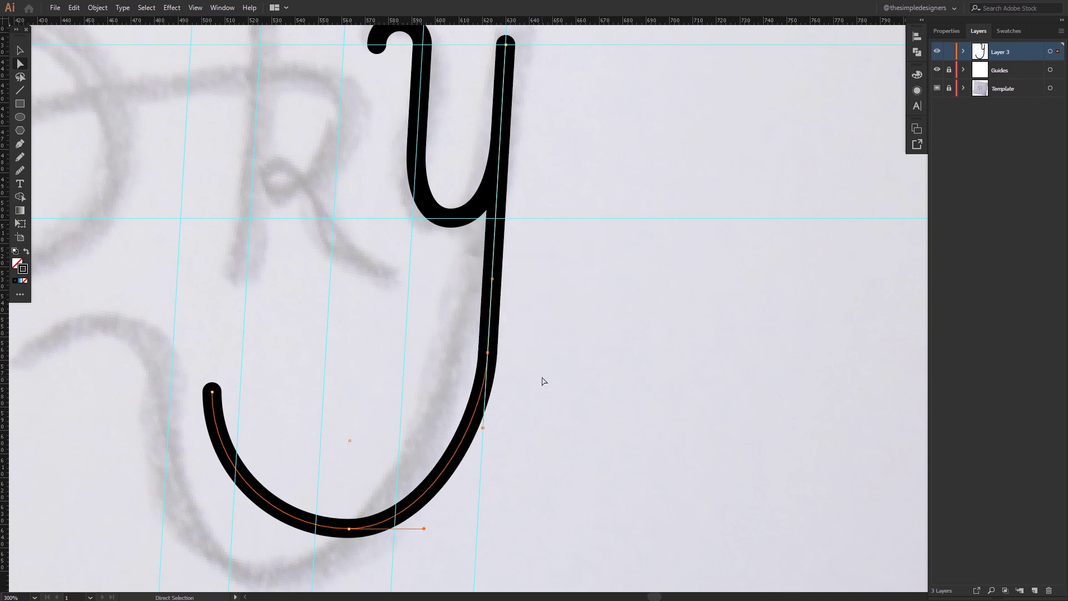
{"action": "key", "text": "ctrl+j"}
Lengthen the lower direction handle at the stem-to-arc joint down the slanted guide for a fuller descender curve
{"action": "left_click_drag", "start_coordinate": [537, 381], "coordinate": [447, 343]}
{"action": "left_click_drag", "start_coordinate": [483, 428], "coordinate": [478, 492]}
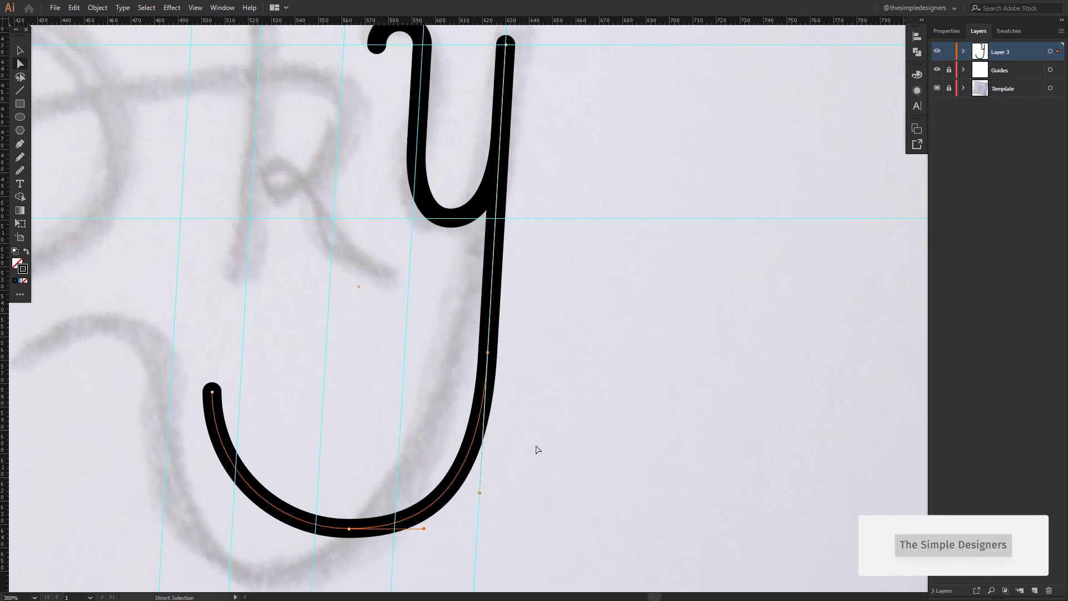
{"action": "key", "text": "ctrl+0"}
{"action": "scroll", "coordinate": [579, 409], "scroll_direction": "up", "scroll_amount": 3}
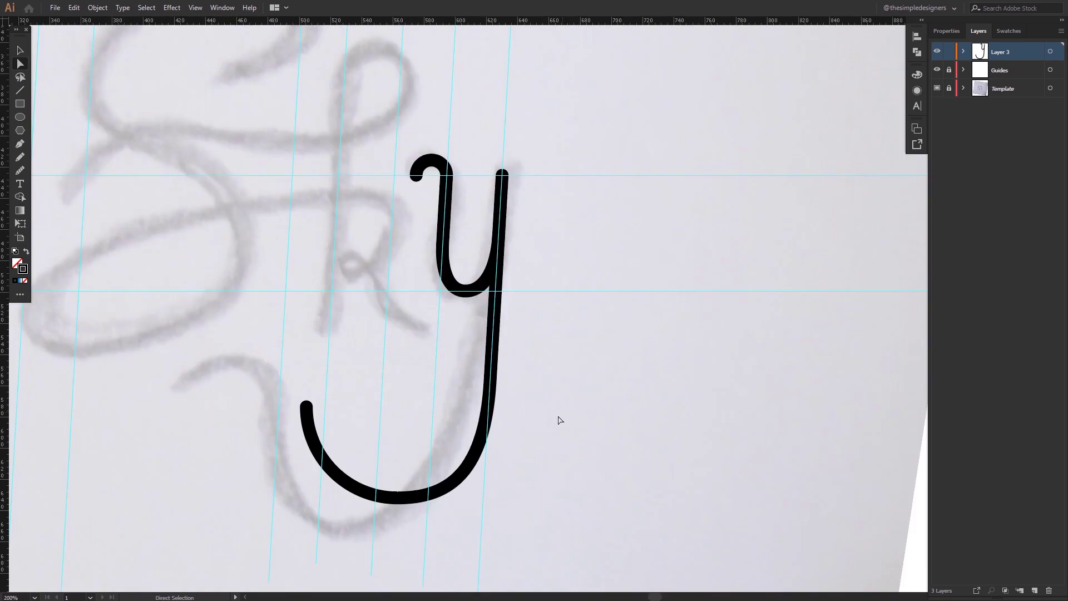
{"action": "left_click", "coordinate": [490, 381]}
{"action": "left_click", "coordinate": [490, 381]}
{"action": "left_click_drag", "start_coordinate": [484, 473], "coordinate": [484, 480]}
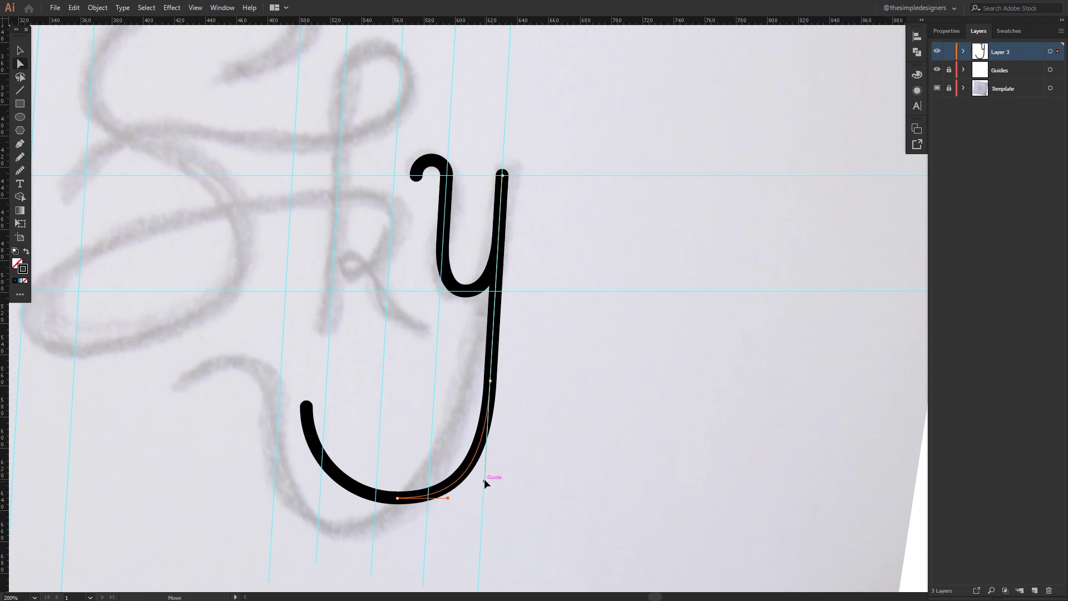
{"action": "left_click", "coordinate": [551, 388]}
{"action": "scroll", "coordinate": [550, 389], "scroll_direction": "down", "scroll_amount": 2}
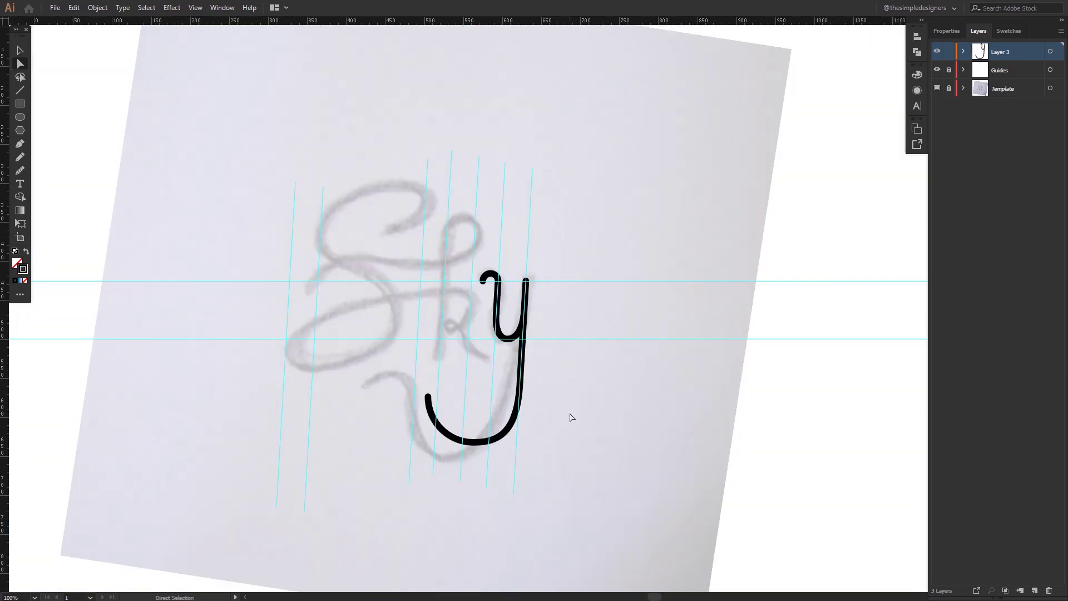
Shorten the joint's lower direction handle slightly along the guide so the descender curves more softly
{"action": "left_click", "coordinate": [494, 441]}
{"action": "scroll", "coordinate": [500, 442], "scroll_direction": "up", "scroll_amount": 3}
{"action": "left_click_drag", "start_coordinate": [559, 420], "coordinate": [560, 410]}
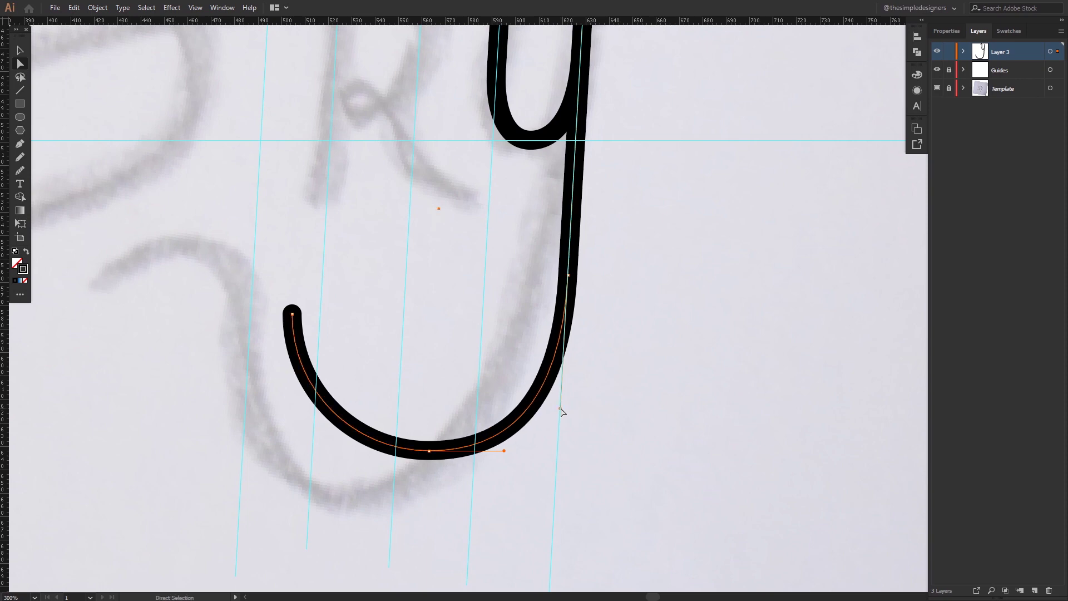
{"action": "left_click", "coordinate": [633, 343]}
{"action": "scroll", "coordinate": [634, 341], "scroll_direction": "down", "scroll_amount": 3}
{"action": "left_click_drag", "start_coordinate": [658, 304], "coordinate": [593, 367]}
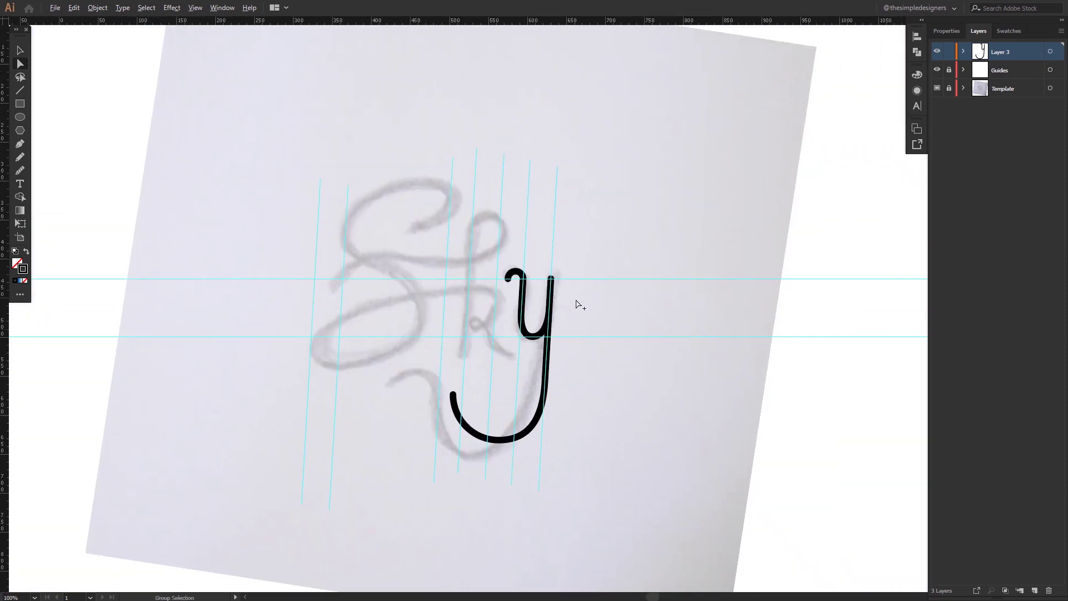
Draw the k's bowl with the Pen tool from the stem to the next slanted guide and back, then delete the returning anchor
{"action": "scroll", "coordinate": [577, 303], "scroll_direction": "up", "scroll_amount": 2}
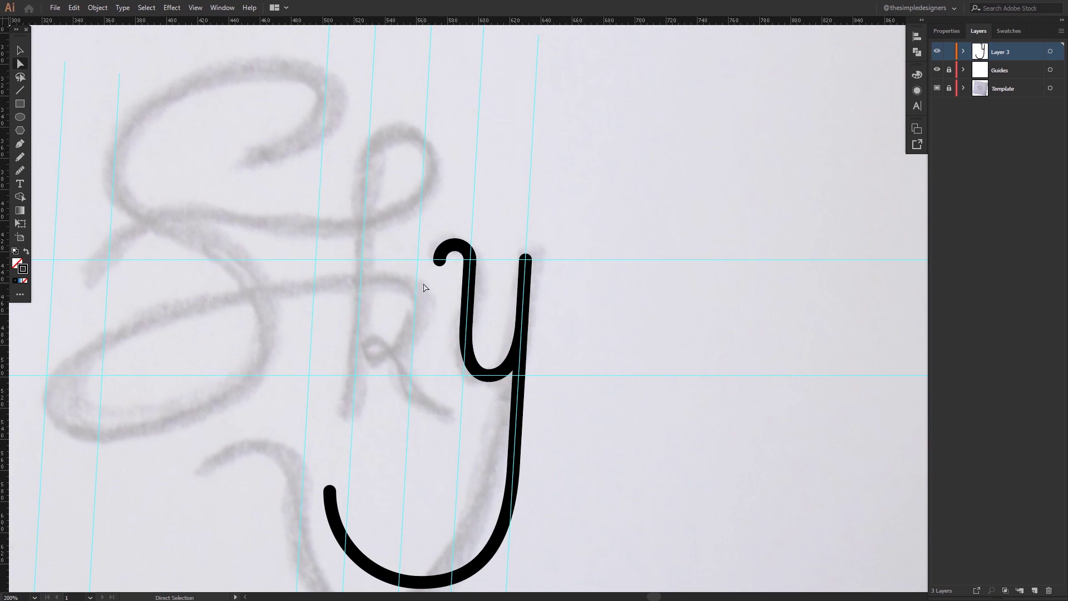
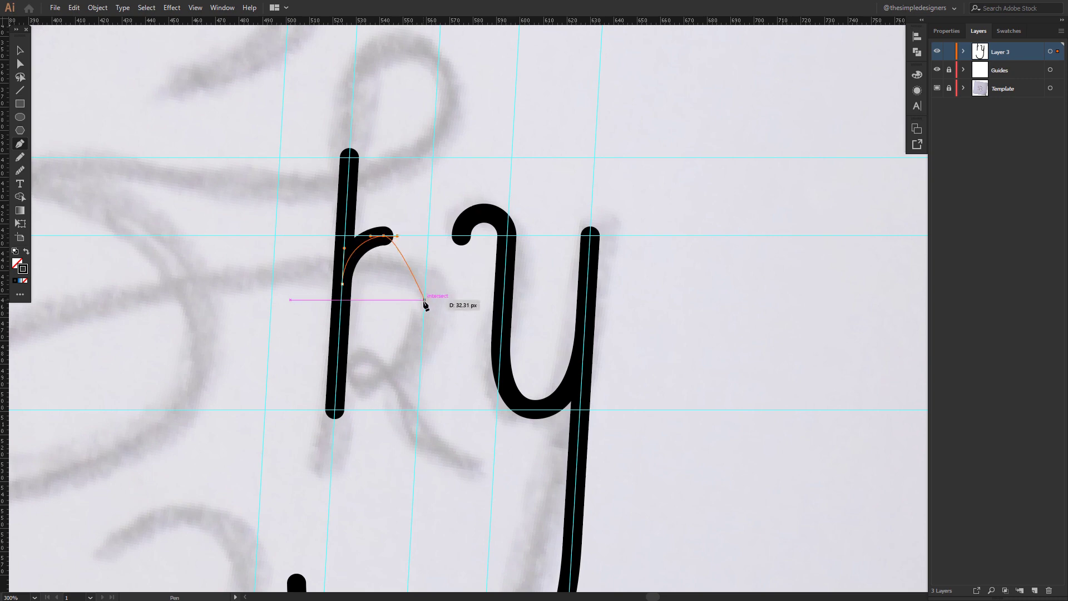
{"action": "left_click_drag", "start_coordinate": [421, 358], "coordinate": [422, 354]}
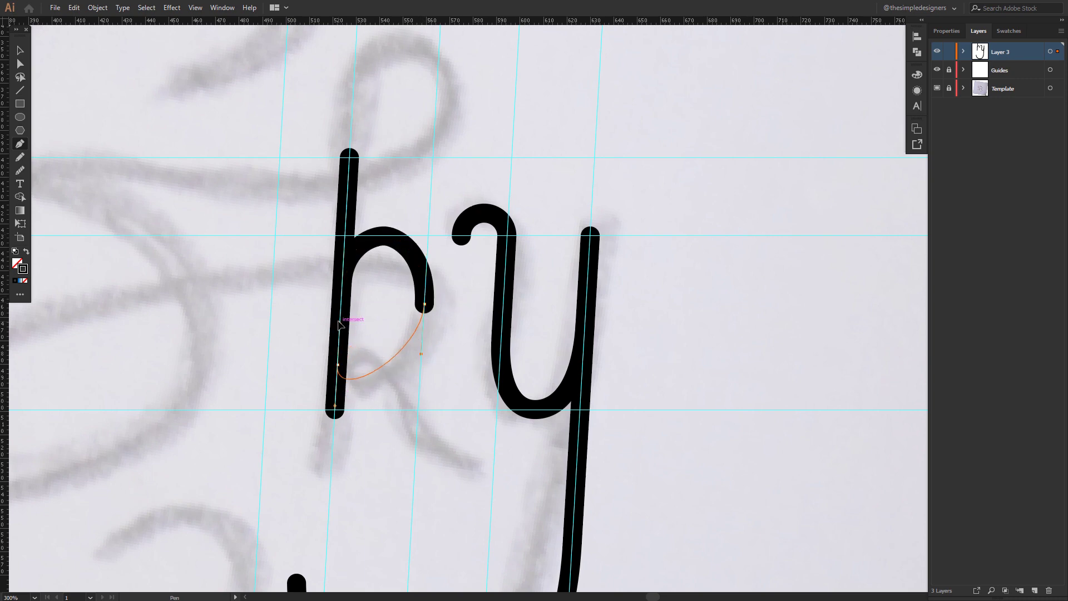
{"action": "left_click_drag", "start_coordinate": [339, 321], "coordinate": [339, 322]}
{"action": "key", "text": "a"}
{"action": "left_click_drag", "start_coordinate": [338, 365], "coordinate": [338, 355]}
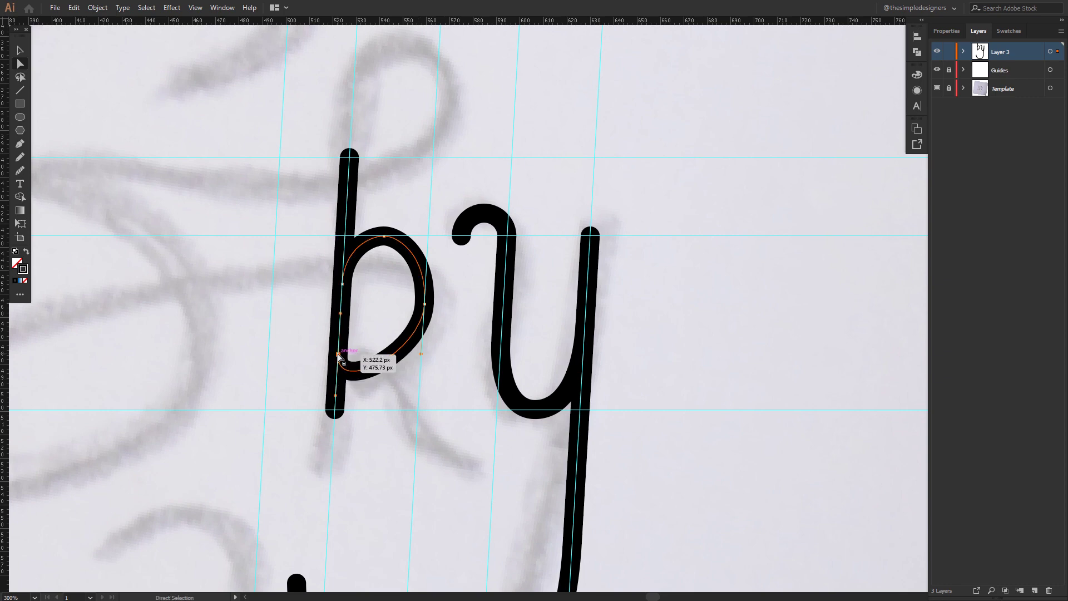
{"action": "key", "text": "Delete"}
Adjust the upper direction handle at the k arch's right end and move the whole arch down along the slanted guides
{"action": "left_click", "coordinate": [424, 304]}
{"action": "left_click_drag", "start_coordinate": [427, 254], "coordinate": [427, 244]}
{"action": "scroll", "coordinate": [467, 330], "scroll_direction": "left", "scroll_amount": 2}
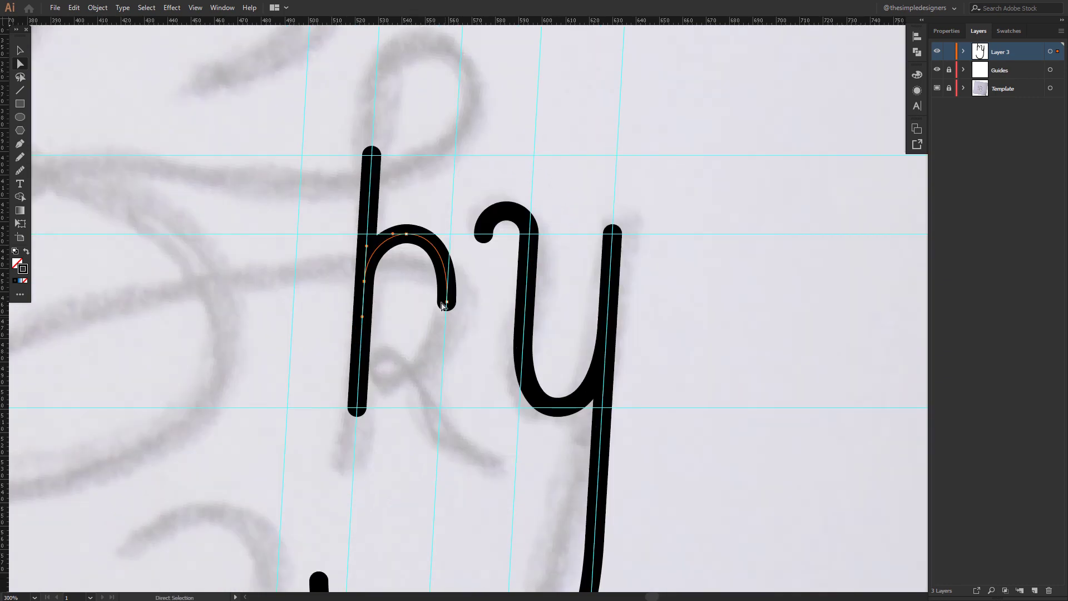
{"action": "left_click", "coordinate": [447, 302]}
{"action": "key", "text": "v"}
{"action": "left_click_drag", "start_coordinate": [437, 254], "coordinate": [434, 296]}
{"action": "left_click", "coordinate": [479, 273]}
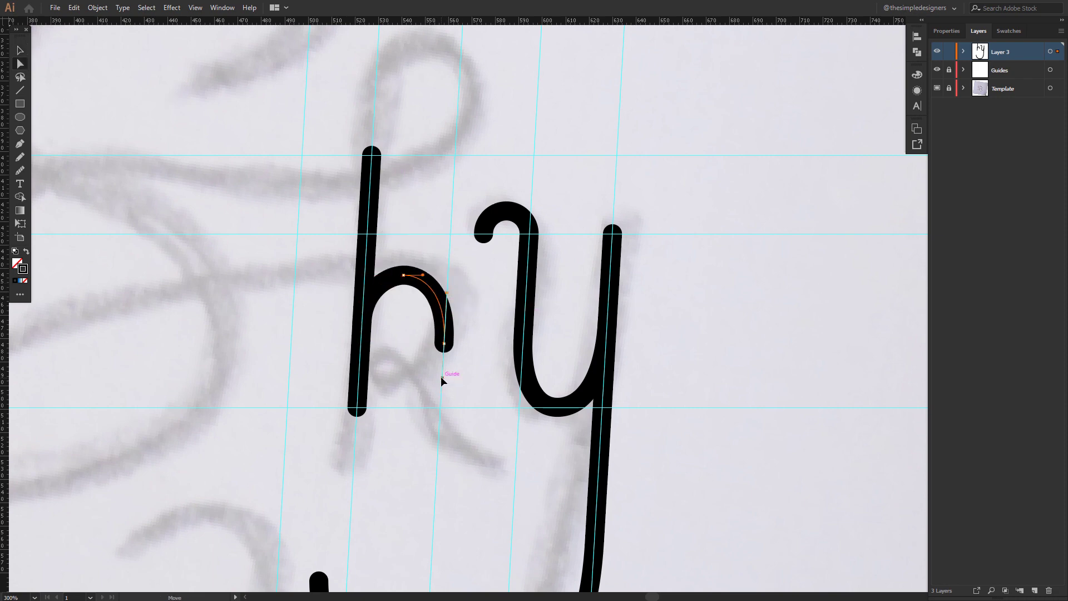
Nudge the k's arch vertically into place and align its left anchor with the stem's slanted guide
{"action": "key", "text": "Down"}
{"action": "key", "text": "v"}
{"action": "left_click", "coordinate": [403, 277]}
{"action": "key", "text": "Up"}
{"action": "key", "text": "Up"}
{"action": "key", "text": "a"}
{"action": "left_click", "coordinate": [440, 352]}
{"action": "scroll", "coordinate": [361, 322], "scroll_direction": "up", "scroll_amount": 4}
{"action": "left_click_drag", "start_coordinate": [362, 307], "coordinate": [365, 299]}
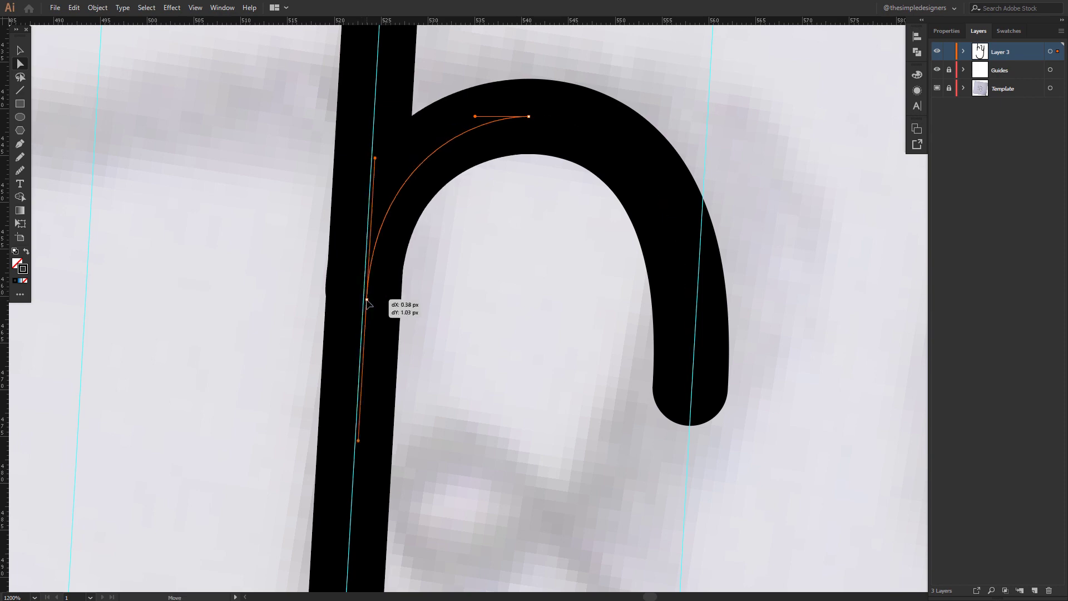
{"action": "left_click", "coordinate": [452, 304]}
Draw a small flat ellipse against the k's stem for the loop and delete its right anchor
{"action": "scroll", "coordinate": [452, 303], "scroll_direction": "down", "scroll_amount": 3}
{"action": "left_click_drag", "start_coordinate": [579, 322], "coordinate": [532, 304]}
{"action": "left_click_drag", "start_coordinate": [373, 331], "coordinate": [429, 362]}
{"action": "left_click", "coordinate": [430, 346]}
{"action": "key", "text": "Delete"}
Connect the loop's bottom anchor to the right end of the k's arch with the Pen tool
{"action": "key", "text": "p"}
{"action": "left_click", "coordinate": [402, 362]}
{"action": "left_click", "coordinate": [484, 313]}
Reshape the k's bowl by raising its right anchor, lowering its top and adjusting the direction handles along the guide
{"action": "key", "text": "a"}
{"action": "left_click_drag", "start_coordinate": [475, 306], "coordinate": [481, 364]}
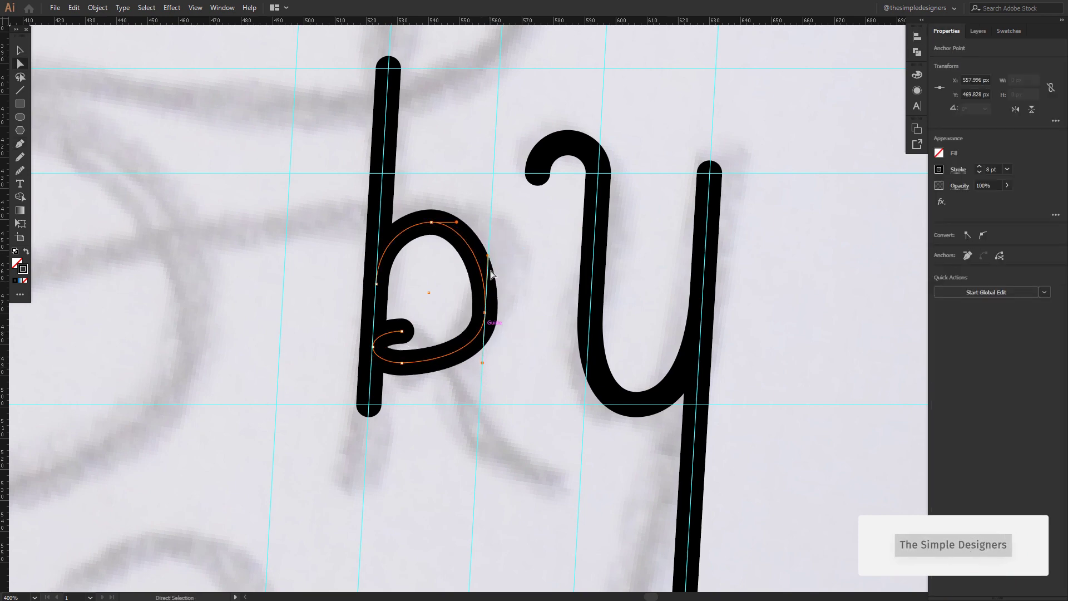
{"action": "left_click_drag", "start_coordinate": [489, 242], "coordinate": [490, 241]}
{"action": "left_click_drag", "start_coordinate": [485, 312], "coordinate": [486, 304]}
{"action": "left_click_drag", "start_coordinate": [483, 354], "coordinate": [482, 363]}
{"action": "left_click", "coordinate": [402, 363]}
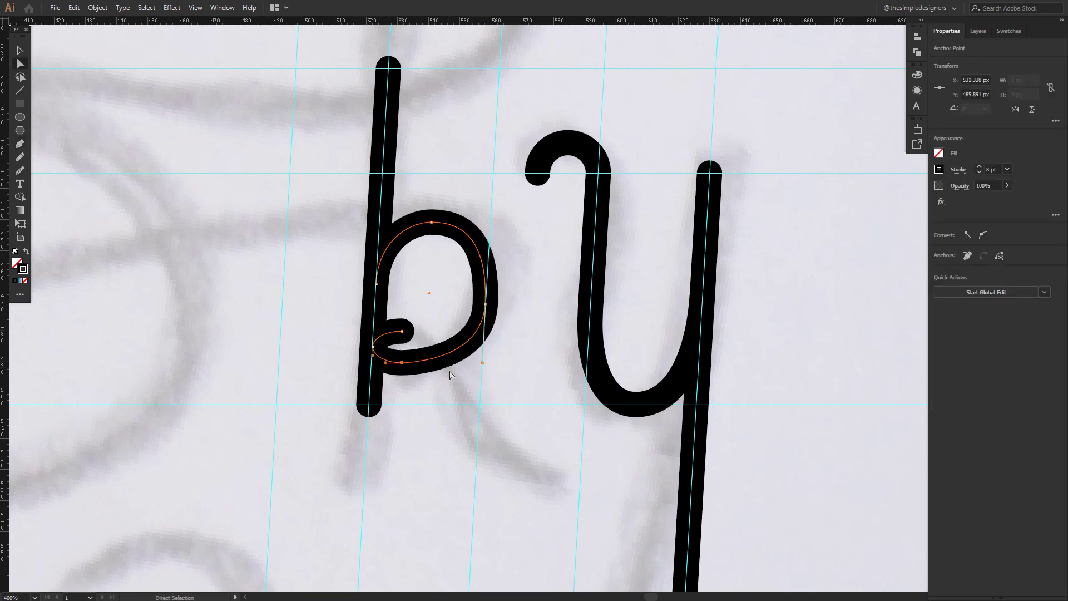
{"action": "left_click_drag", "start_coordinate": [456, 223], "coordinate": [489, 249]}
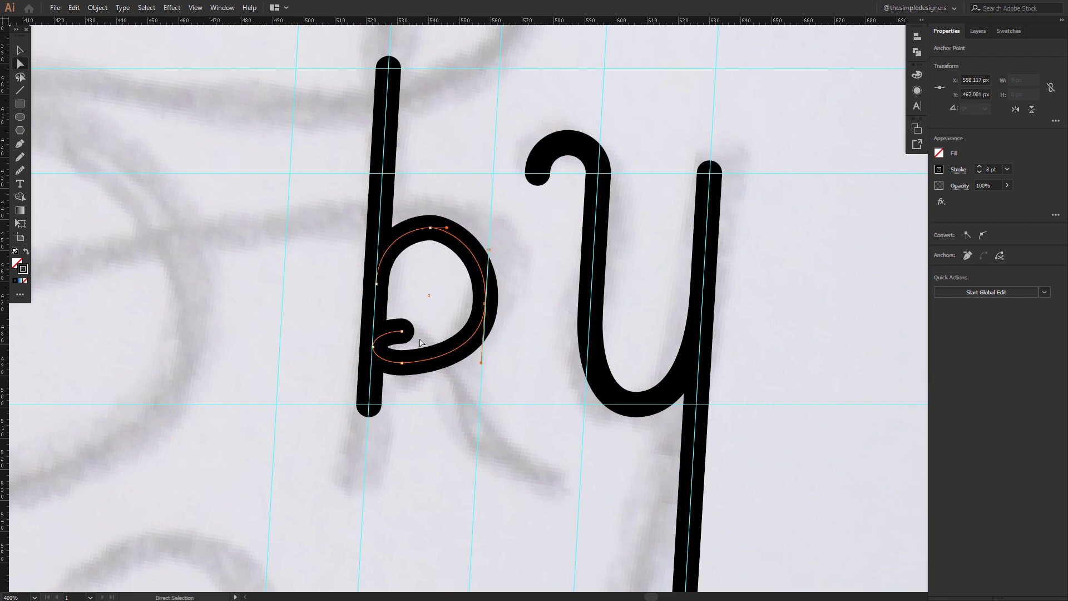
Draw the k's leg from the loop's upper anchor to the baseline on the slanted guide and smooth its start with a handle
{"action": "left_click_drag", "start_coordinate": [480, 405], "coordinate": [475, 472]}
{"action": "key", "text": "a"}
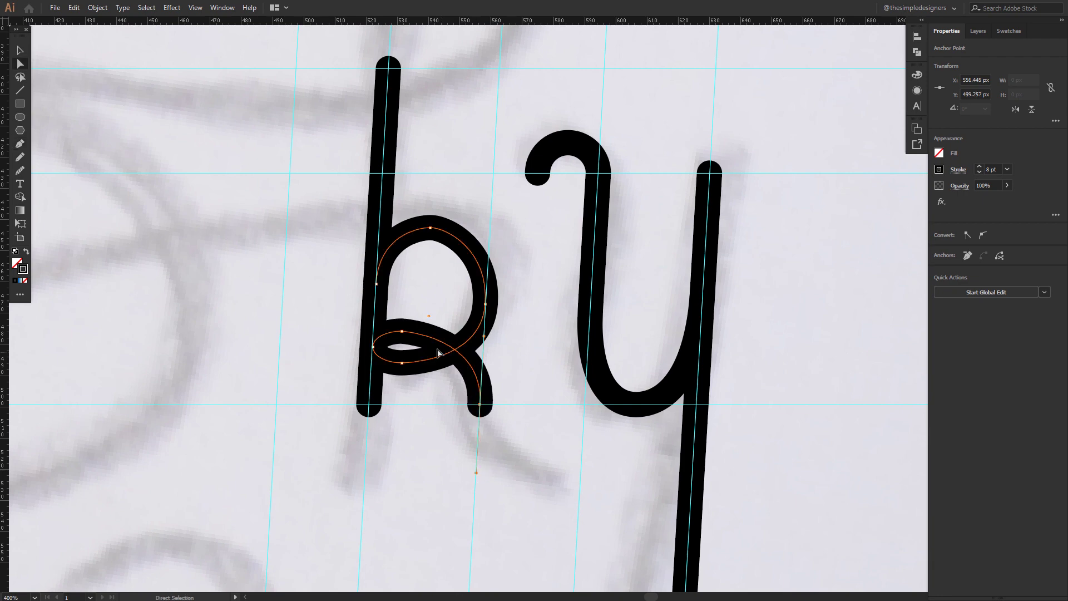
{"action": "left_click", "coordinate": [402, 331]}
{"action": "left_click_drag", "start_coordinate": [485, 337], "coordinate": [486, 331]}
{"action": "left_click", "coordinate": [402, 333]}
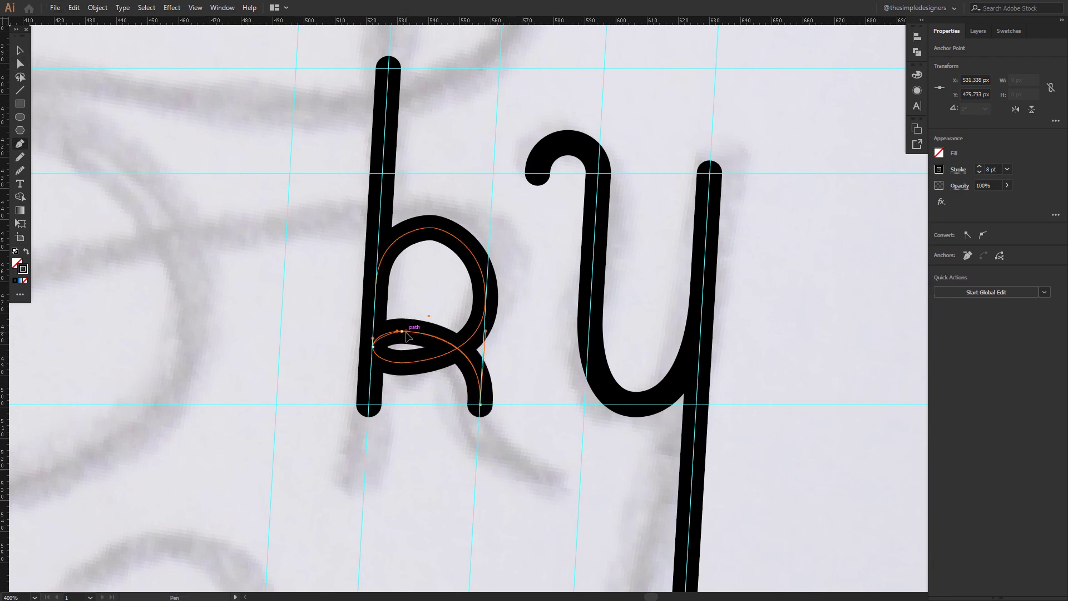
{"action": "left_click_drag", "start_coordinate": [419, 331], "coordinate": [429, 332]}
{"action": "key", "text": "a"}
{"action": "left_click", "coordinate": [528, 352]}
{"action": "scroll", "coordinate": [528, 353], "scroll_direction": "down", "scroll_amount": 2}
{"action": "scroll", "coordinate": [483, 326], "scroll_direction": "up", "scroll_amount": 2}
Fine-tune the direction handles of the k's bowl and leg along the slanted guide
{"action": "left_click_drag", "start_coordinate": [475, 256], "coordinate": [475, 289]}
{"action": "left_click_drag", "start_coordinate": [422, 313], "coordinate": [529, 384]}
{"action": "left_click_drag", "start_coordinate": [486, 287], "coordinate": [485, 288]}
{"action": "left_click_drag", "start_coordinate": [531, 340], "coordinate": [531, 346]}
{"action": "left_click", "coordinate": [561, 323]}
{"action": "scroll", "coordinate": [561, 323], "scroll_direction": "down", "scroll_amount": 1}
{"action": "scroll", "coordinate": [533, 329], "scroll_direction": "up", "scroll_amount": 2}
Rework the bowl's upper left, deleting the low stem anchor so the bowl leaves the stem horizontally
{"action": "left_click_drag", "start_coordinate": [479, 257], "coordinate": [520, 193]}
{"action": "left_click", "coordinate": [395, 353]}
{"action": "key", "text": "Delete"}
{"action": "left_click", "coordinate": [405, 193]}
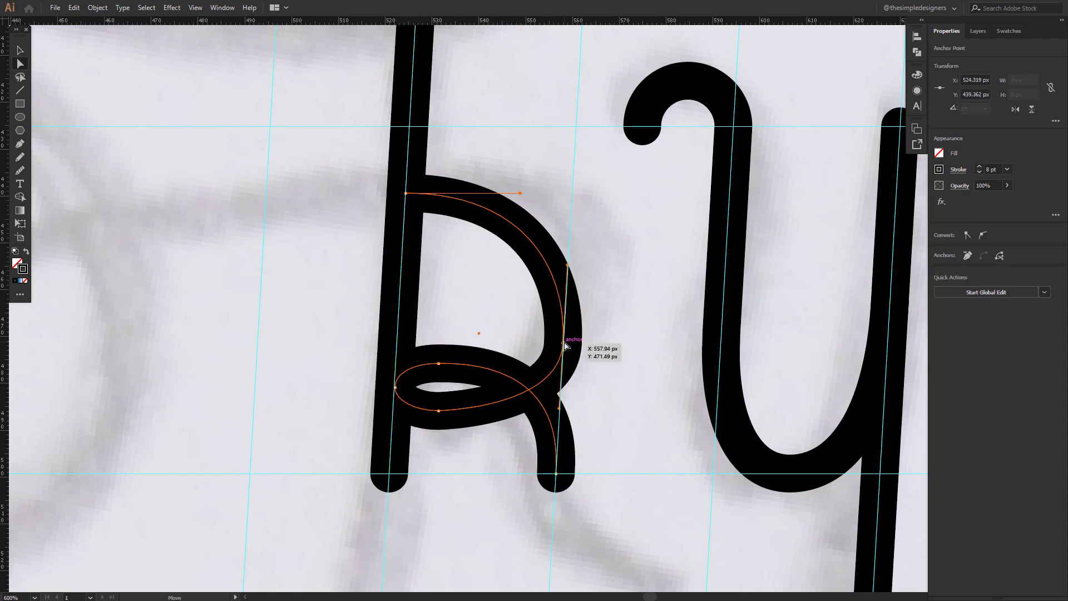
Lengthen both direction handles of the bowl's right anchor along the guide and lower the bowl's starting anchor on the stem
{"action": "left_click", "coordinate": [564, 343]}
{"action": "left_click_drag", "start_coordinate": [567, 265], "coordinate": [569, 242]}
{"action": "left_click_drag", "start_coordinate": [560, 405], "coordinate": [557, 414]}
{"action": "left_click_drag", "start_coordinate": [406, 193], "coordinate": [405, 206]}
Move the loop's three anchors and the bowl's right anchor up their slanted guides and lower the bowl's upper handle
{"action": "left_click", "coordinate": [395, 388]}
{"action": "left_click", "coordinate": [438, 410], "text": "shift"}
{"action": "left_click", "coordinate": [438, 363], "text": "shift"}
{"action": "left_click_drag", "start_coordinate": [395, 387], "coordinate": [397, 354]}
{"action": "left_click_drag", "start_coordinate": [563, 344], "coordinate": [566, 305]}
{"action": "left_click_drag", "start_coordinate": [575, 204], "coordinate": [571, 233]}
Adjust the direction handles and positions of the loop's top, left and bottom anchors for a rounder, smoother loop
{"action": "left_click", "coordinate": [440, 329]}
{"action": "left_click_drag", "start_coordinate": [469, 330], "coordinate": [488, 329]}
{"action": "key", "text": "ctrl+shift+a"}
{"action": "left_click", "coordinate": [437, 345]}
{"action": "left_click", "coordinate": [397, 354]}
{"action": "left_click_drag", "start_coordinate": [396, 367], "coordinate": [396, 377]}
{"action": "left_click_drag", "start_coordinate": [440, 330], "coordinate": [446, 330]}
{"action": "left_click_drag", "start_coordinate": [440, 377], "coordinate": [442, 380]}
Shorten the horizontal direction handle on the k's curve and check the letter within the whole word
{"action": "left_click", "coordinate": [593, 338]}
{"action": "scroll", "coordinate": [598, 344], "scroll_direction": "down", "scroll_amount": 3}
{"action": "left_click", "coordinate": [578, 309]}
{"action": "scroll", "coordinate": [550, 316], "scroll_direction": "up", "scroll_amount": 2}
{"action": "left_click_drag", "start_coordinate": [602, 288], "coordinate": [581, 288]}
{"action": "left_click", "coordinate": [614, 268]}
{"action": "scroll", "coordinate": [531, 439], "scroll_direction": "down", "scroll_amount": 2}
{"action": "scroll", "coordinate": [542, 494], "scroll_direction": "up", "scroll_amount": 2}
Extend the k's leg from the baseline with a curved foot sweeping below it to the right
{"action": "left_click", "coordinate": [478, 363]}
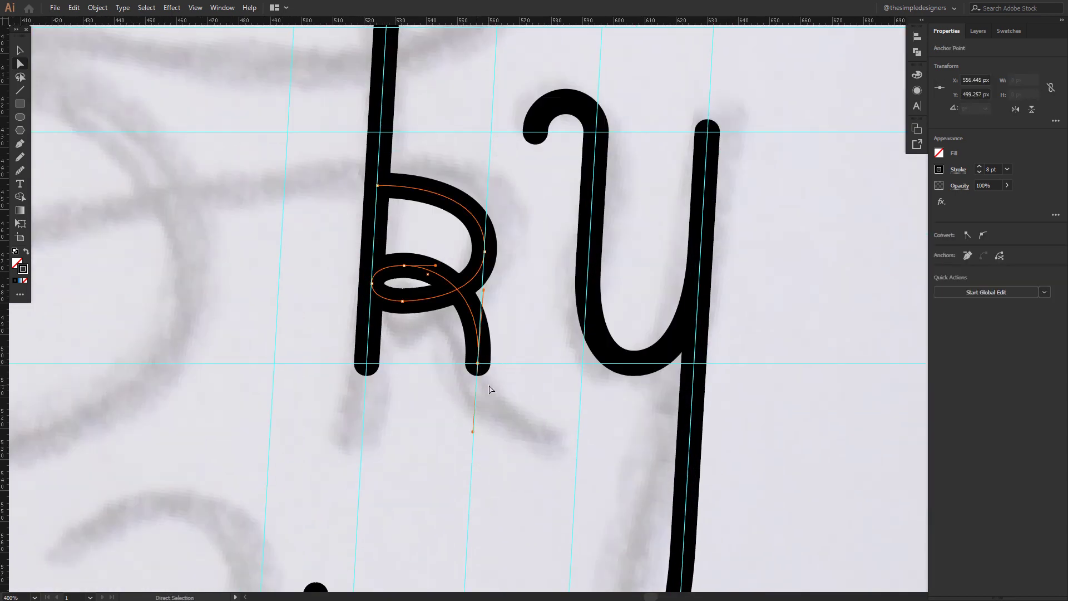
{"action": "left_click_drag", "start_coordinate": [576, 440], "coordinate": [668, 443]}
{"action": "key", "text": "a"}
Convert the leg's baseline anchor to a smooth point and realign its direction handles with the slanted guide
{"action": "left_click", "coordinate": [478, 363]}
{"action": "left_click_drag", "start_coordinate": [482, 279], "coordinate": [482, 284]}
{"action": "left_click", "coordinate": [984, 236]}
{"action": "left_click_drag", "start_coordinate": [456, 341], "coordinate": [483, 284]}
{"action": "left_click", "coordinate": [520, 337]}
{"action": "scroll", "coordinate": [496, 384], "scroll_direction": "down", "scroll_amount": 3}
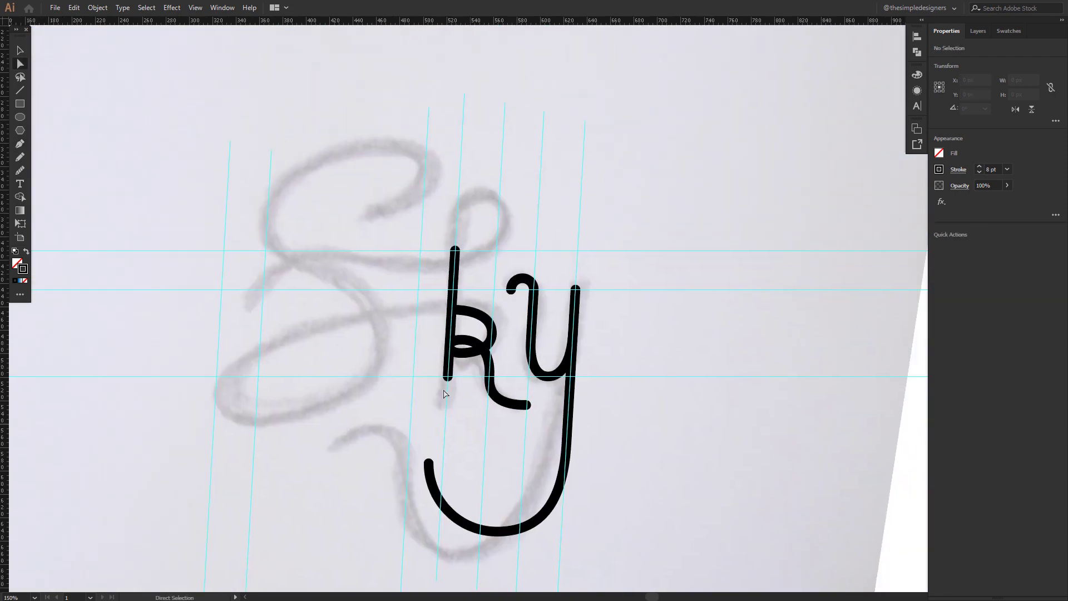
Draw a circle over the template's k loop, rotate it 45 degrees, and delete its lower-left anchor to leave an open arc
{"action": "scroll", "coordinate": [473, 261], "scroll_direction": "up", "scroll_amount": 3}
{"action": "left_click_drag", "start_coordinate": [436, 177], "coordinate": [436, 176]}
{"action": "key", "text": "v"}
{"action": "left_click_drag", "start_coordinate": [472, 218], "coordinate": [475, 218]}
{"action": "left_click_drag", "start_coordinate": [521, 173], "coordinate": [539, 217]}
{"action": "left_click", "coordinate": [449, 251]}
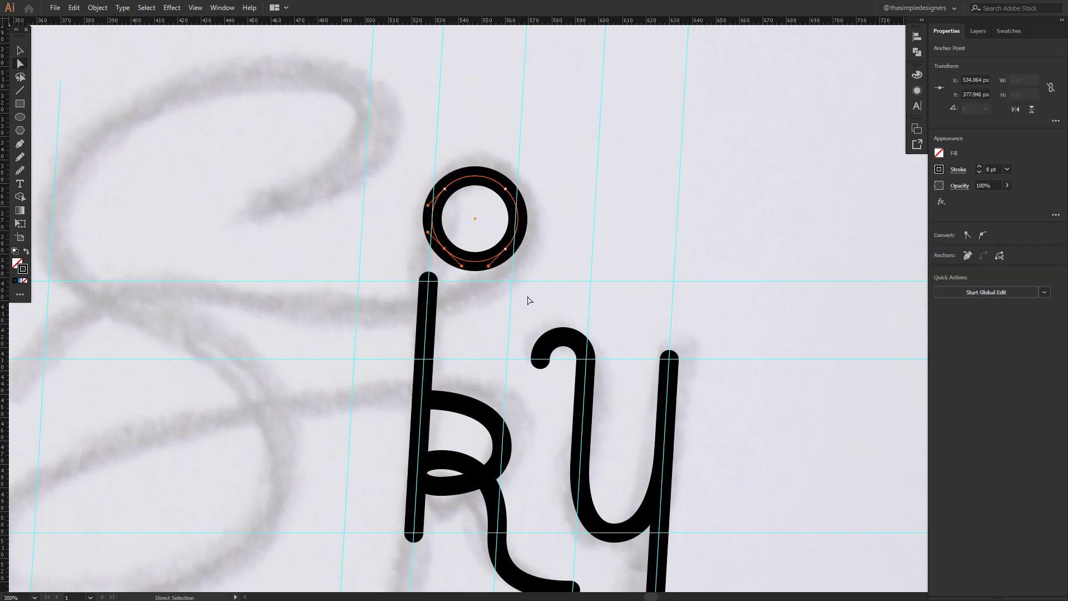
{"action": "key", "text": "Delete"}
Align the arc's left end with the slanted guide above the k's stem and join it to the stem path
{"action": "left_click", "coordinate": [444, 189]}
{"action": "key", "text": "v"}
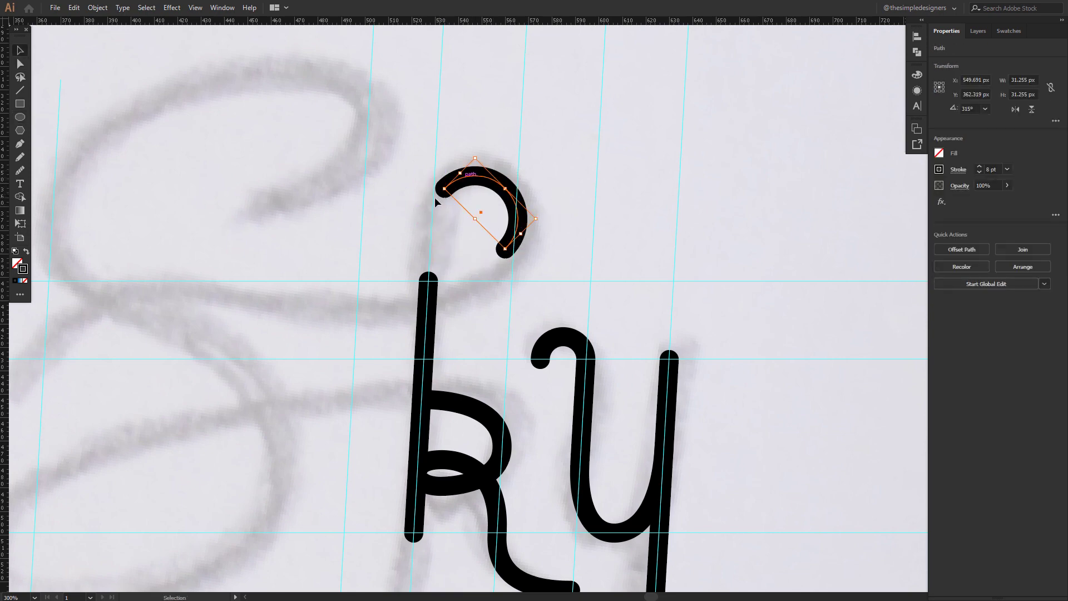
{"action": "left_click", "coordinate": [434, 191]}
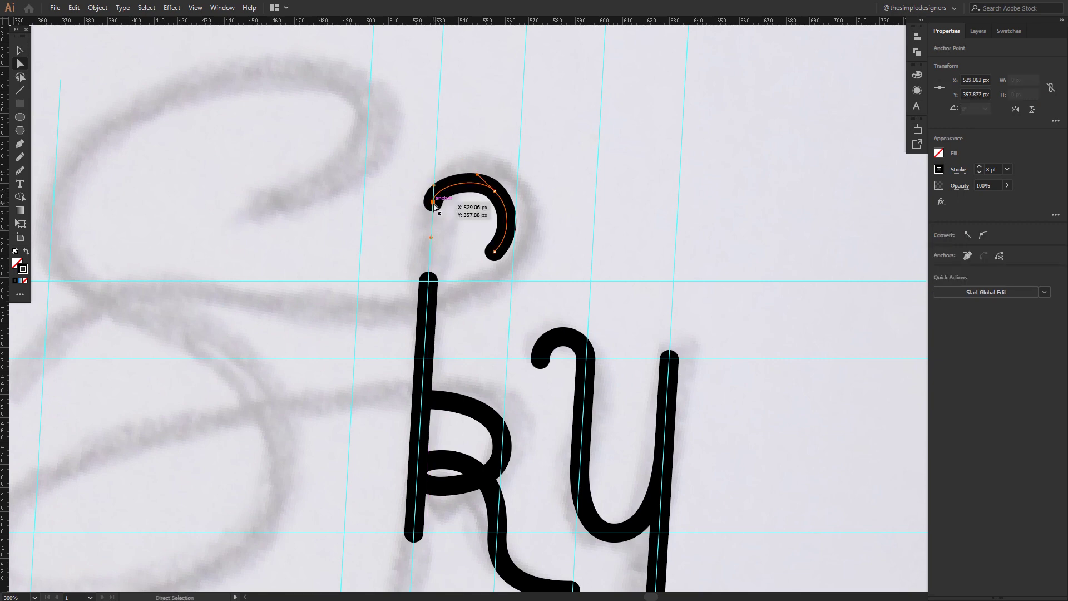
{"action": "key", "text": "ctrl+j"}
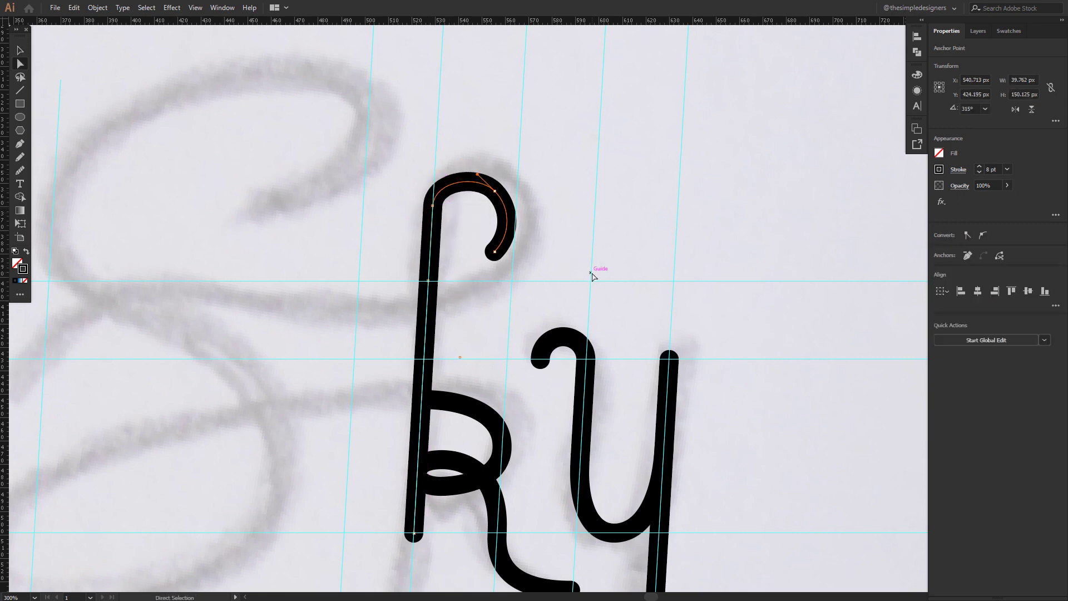
{"action": "left_click_drag", "start_coordinate": [434, 217], "coordinate": [433, 235]}
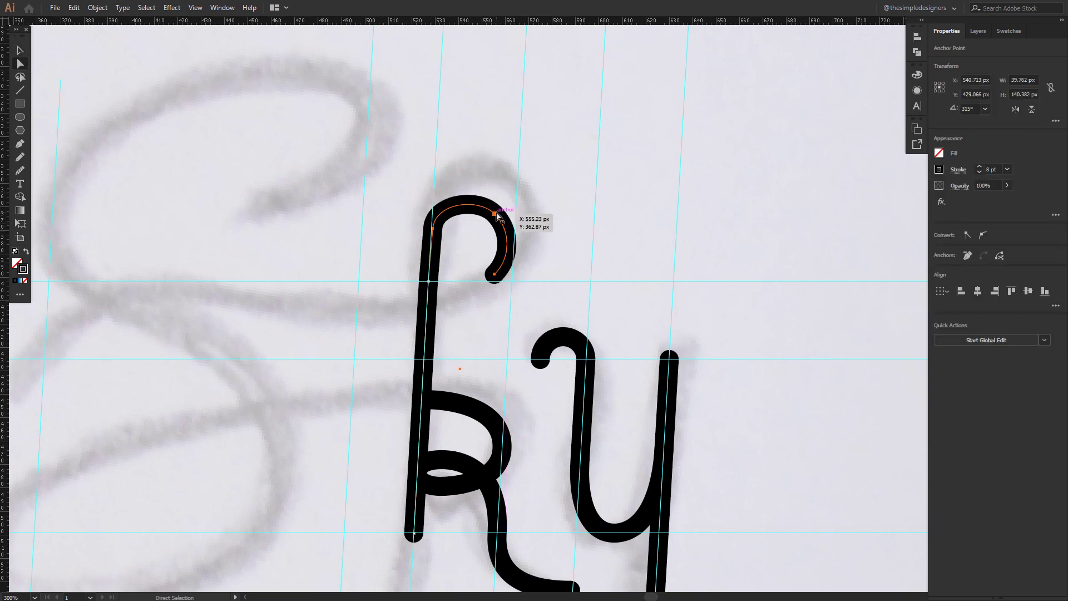
Reposition the k loop's upper-right and end anchors and adjust their direction handles to follow the template more closely
{"action": "left_click_drag", "start_coordinate": [493, 202], "coordinate": [493, 202]}
{"action": "left_click_drag", "start_coordinate": [495, 200], "coordinate": [500, 190]}
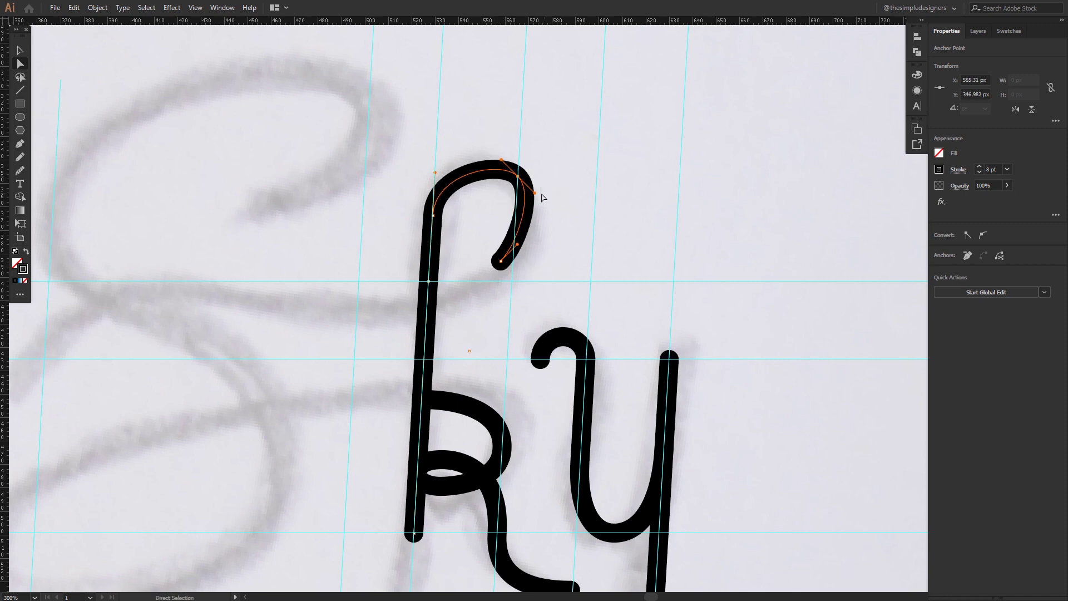
{"action": "left_click_drag", "start_coordinate": [501, 169], "coordinate": [501, 169]}
{"action": "left_click_drag", "start_coordinate": [484, 153], "coordinate": [474, 155]}
{"action": "left_click_drag", "start_coordinate": [500, 261], "coordinate": [509, 246]}
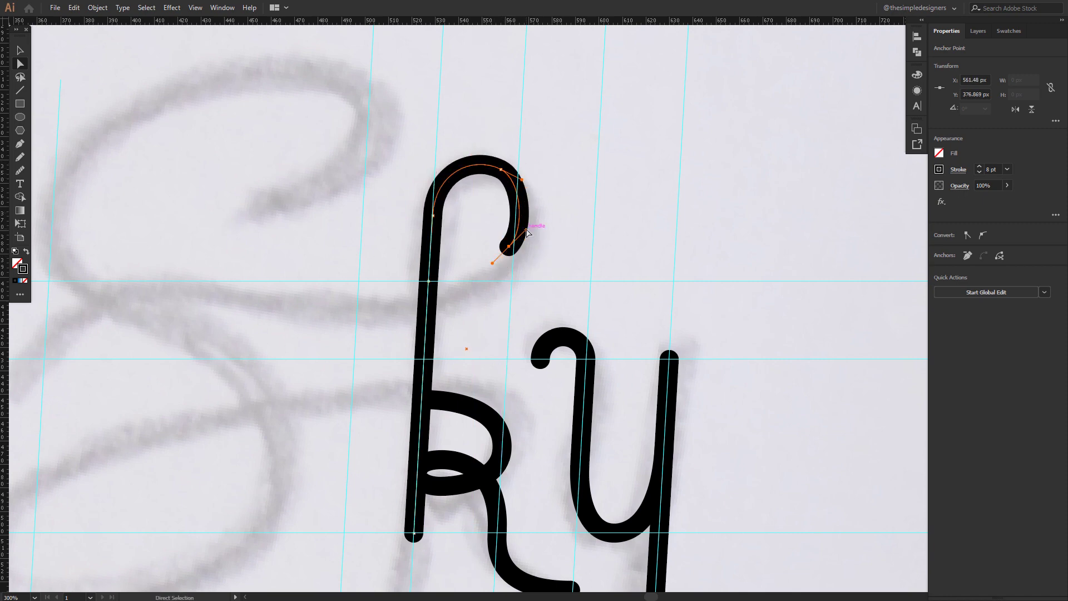
{"action": "left_click_drag", "start_coordinate": [500, 173], "coordinate": [495, 172]}
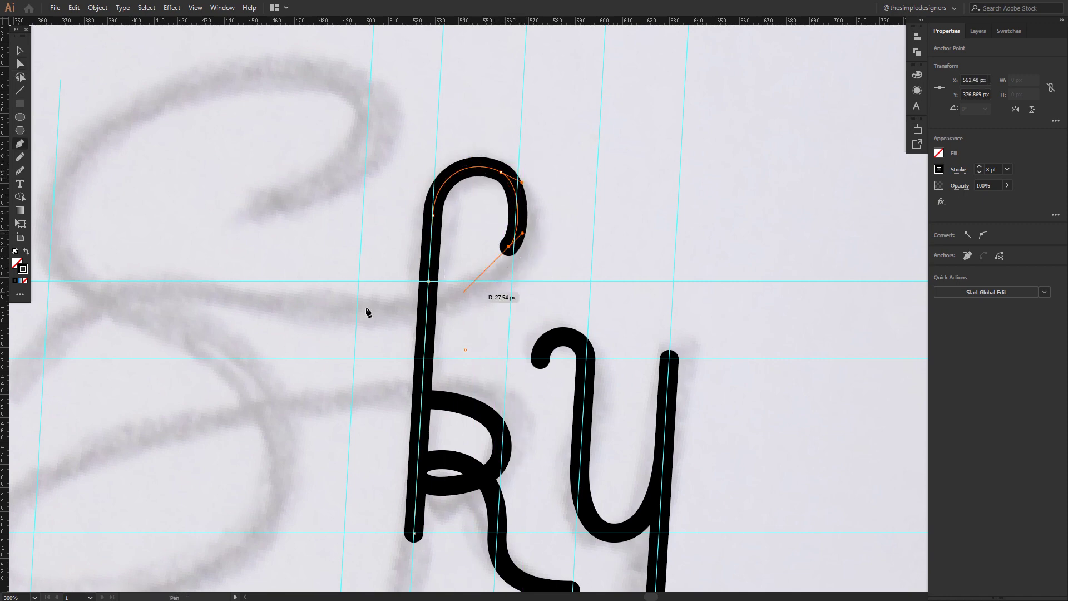
Extend the k's loop with a long curved stroke that crosses the stem and sweeps to the S's left side, adjusting its handles
{"action": "left_click_drag", "start_coordinate": [81, 287], "coordinate": [45, 281]}
{"action": "key", "text": "a"}
{"action": "left_click_drag", "start_coordinate": [509, 246], "coordinate": [475, 281]}
{"action": "left_click_drag", "start_coordinate": [489, 266], "coordinate": [459, 281]}
{"action": "left_click_drag", "start_coordinate": [339, 230], "coordinate": [367, 234]}
{"action": "left_click_drag", "start_coordinate": [541, 288], "coordinate": [574, 288]}
Refine the direction handles on the k loop's right side for a smoother, rounder curve
{"action": "left_click_drag", "start_coordinate": [530, 176], "coordinate": [512, 172]}
{"action": "left_click_drag", "start_coordinate": [532, 183], "coordinate": [548, 172]}
{"action": "left_click_drag", "start_coordinate": [512, 172], "coordinate": [509, 171]}
{"action": "left_click_drag", "start_coordinate": [544, 172], "coordinate": [562, 172]}
{"action": "left_click", "coordinate": [599, 218]}
Place the long stroke's crossing anchor where the k's stem meets the horizontal guide and smooth the curve around it
{"action": "key", "text": "ctrl+equal"}
{"action": "key", "text": "ctrl+equal"}
{"action": "left_click", "coordinate": [569, 259]}
{"action": "left_click_drag", "start_coordinate": [524, 260], "coordinate": [462, 260]}
{"action": "scroll", "coordinate": [628, 239], "scroll_direction": "down", "scroll_amount": 3}
{"action": "left_click_drag", "start_coordinate": [631, 246], "coordinate": [639, 249]}
{"action": "left_click_drag", "start_coordinate": [395, 245], "coordinate": [317, 299]}
{"action": "left_click_drag", "start_coordinate": [395, 297], "coordinate": [323, 202]}
{"action": "left_click", "coordinate": [574, 245]}
{"action": "scroll", "coordinate": [578, 247], "scroll_direction": "up", "scroll_amount": 3}
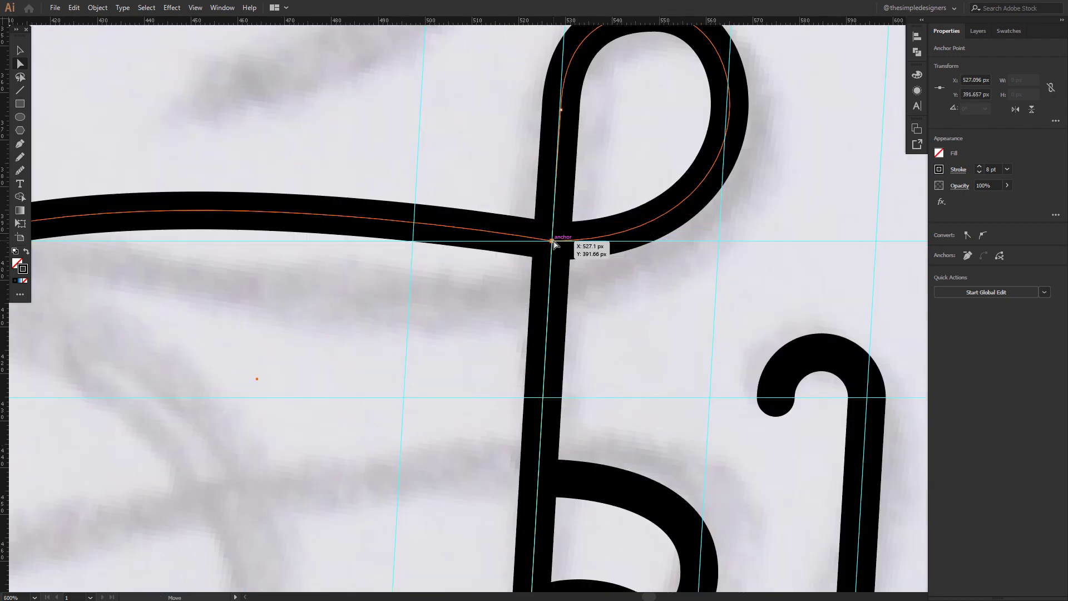
{"action": "left_click", "coordinate": [660, 312]}
{"action": "scroll", "coordinate": [661, 313], "scroll_direction": "down", "scroll_amount": 4}
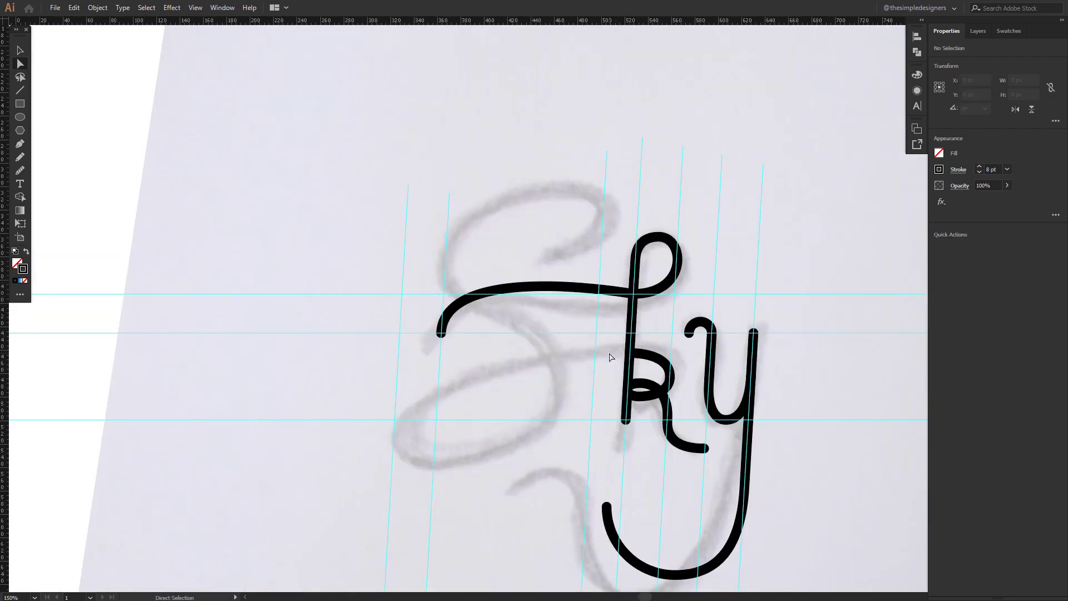
Draw the S's large lower loop with the Pen tool, starting at the k's stem and curving around the far-left slanted guide
{"action": "key", "text": "p"}
{"action": "left_click", "coordinate": [629, 352]}
{"action": "scroll", "coordinate": [565, 362], "scroll_direction": "up", "scroll_amount": 3}
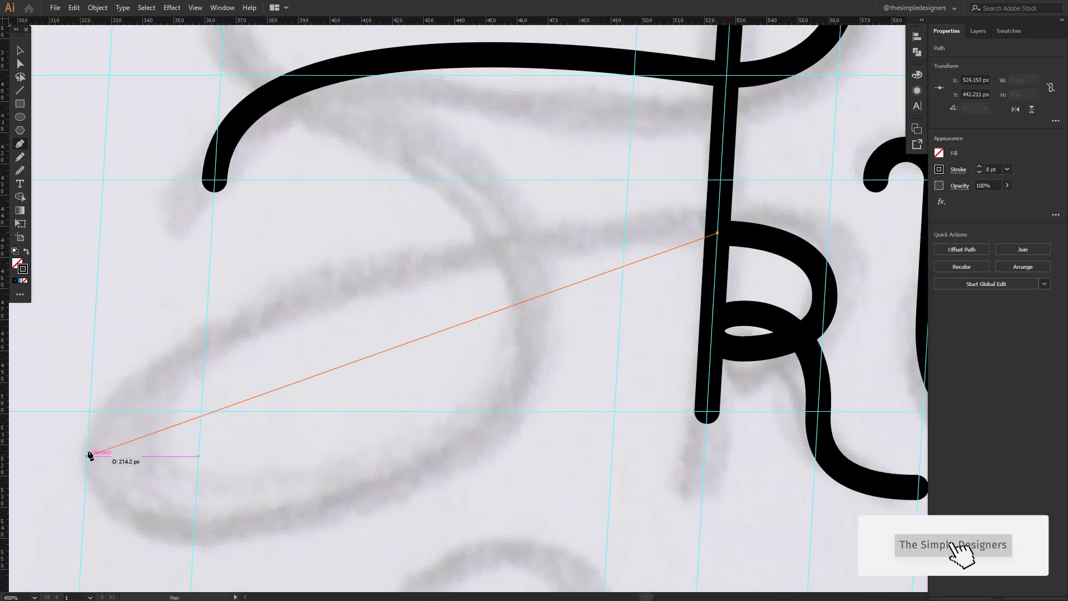
{"action": "scroll", "coordinate": [85, 460], "scroll_direction": "down", "scroll_amount": 2}
{"action": "left_click_drag", "start_coordinate": [192, 415], "coordinate": [187, 521]}
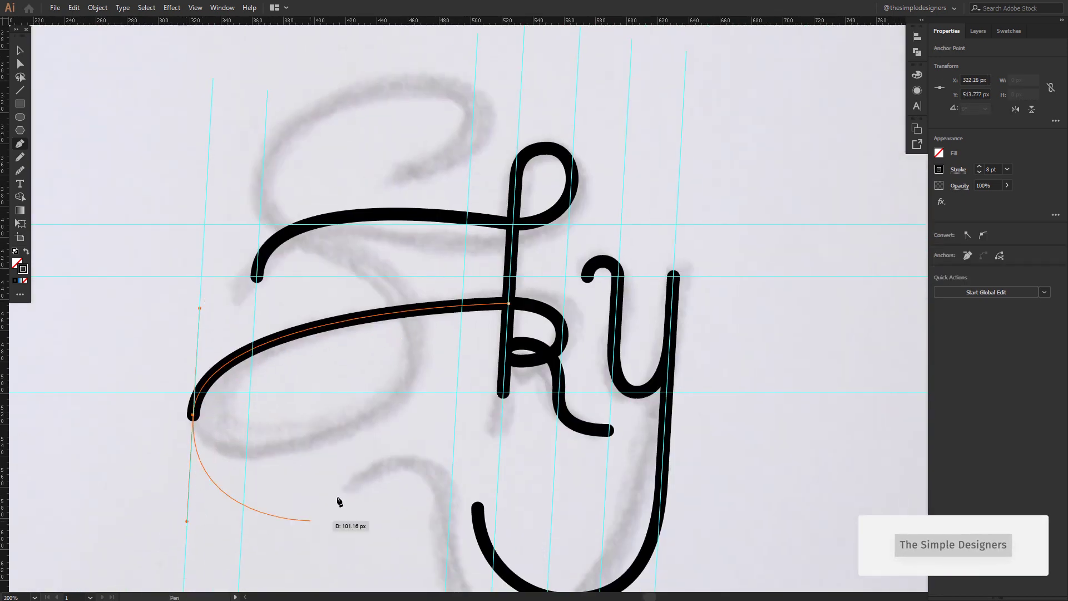
{"action": "left_click_drag", "start_coordinate": [415, 349], "coordinate": [425, 271]}
Duplicate a slanted guide to the right edge of the S's lower loop, relock the Guides layer, and make Layer 3 active
{"action": "key", "text": "v"}
{"action": "left_click", "coordinate": [467, 256]}
{"action": "left_click", "coordinate": [978, 32]}
{"action": "left_click", "coordinate": [964, 70]}
{"action": "left_click_drag", "start_coordinate": [469, 178], "coordinate": [421, 191]}
{"action": "left_click", "coordinate": [949, 70]}
{"action": "left_click", "coordinate": [1001, 52]}
Adjust the positions and handles of the lower loop's right end and left anchor to follow the slanted guides
{"action": "key", "text": "a"}
{"action": "left_click_drag", "start_coordinate": [415, 349], "coordinate": [413, 336]}
{"action": "left_click_drag", "start_coordinate": [425, 261], "coordinate": [418, 251]}
{"action": "left_click_drag", "start_coordinate": [409, 415], "coordinate": [406, 455]}
{"action": "left_click_drag", "start_coordinate": [193, 415], "coordinate": [193, 404]}
{"action": "scroll", "coordinate": [381, 276], "scroll_direction": "down", "scroll_amount": 1}
{"action": "left_click_drag", "start_coordinate": [380, 276], "coordinate": [391, 322]}
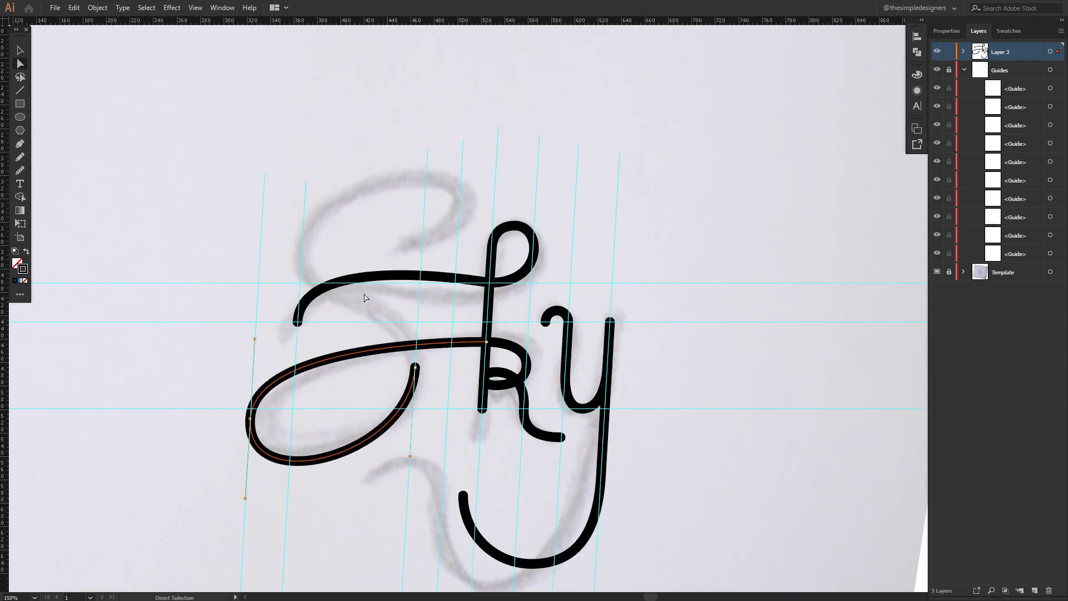
Continue the S from the lower loop's right end up through the spine and around the top curve with the Pen tool
{"action": "left_click", "coordinate": [414, 367]}
{"action": "left_click_drag", "start_coordinate": [302, 242], "coordinate": [306, 186]}
{"action": "key", "text": "a"}
{"action": "left_click", "coordinate": [415, 368]}
{"action": "key", "text": "p"}
{"action": "left_click_drag", "start_coordinate": [302, 242], "coordinate": [305, 180]}
{"action": "left_click_drag", "start_coordinate": [460, 197], "coordinate": [455, 255]}
{"action": "left_click_drag", "start_coordinate": [302, 242], "coordinate": [304, 169]}
Refine the anchors and direction handles of the S's top curve and its inward-curling end
{"action": "key", "text": "a"}
{"action": "left_click", "coordinate": [461, 198]}
{"action": "left_click_drag", "start_coordinate": [346, 252], "coordinate": [346, 250]}
{"action": "mouse_move", "coordinate": [460, 198]}
{"action": "left_mouse_down"}
{"action": "mouse_move", "coordinate": [456, 257]}
{"action": "mouse_move", "coordinate": [459, 211]}
{"action": "left_mouse_up"}
{"action": "key", "text": "a"}
{"action": "left_click_drag", "start_coordinate": [454, 250], "coordinate": [449, 248]}
{"action": "left_click", "coordinate": [485, 193]}
Fine-tune the curve handles on the S's lower loop and upper-left side to balance the letter
{"action": "scroll", "coordinate": [525, 231], "scroll_direction": "down", "scroll_amount": 1}
{"action": "left_click_drag", "start_coordinate": [322, 337], "coordinate": [360, 365]}
{"action": "scroll", "coordinate": [360, 365], "scroll_direction": "up", "scroll_amount": 3}
{"action": "left_click_drag", "start_coordinate": [297, 500], "coordinate": [298, 481]}
{"action": "left_click_drag", "start_coordinate": [316, 180], "coordinate": [316, 173]}
{"action": "scroll", "coordinate": [289, 364], "scroll_direction": "down", "scroll_amount": 3}
{"action": "key", "text": "v"}
{"action": "left_click", "coordinate": [660, 390]}
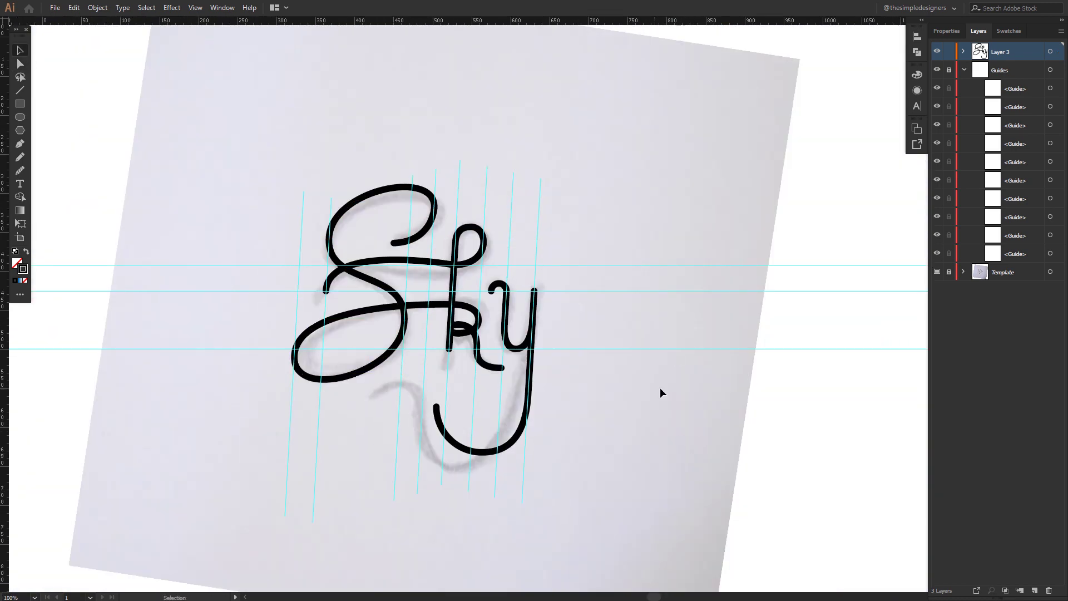
Hide the Guides layer and shift the k and y leftward, closer to the S
{"action": "left_click", "coordinate": [937, 69]}
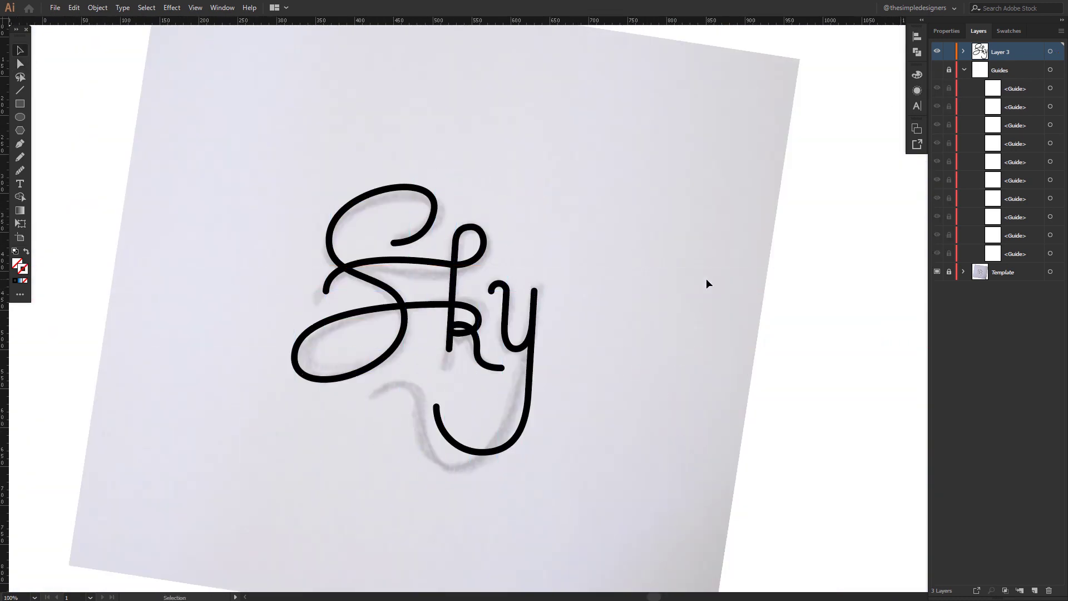
{"action": "scroll", "coordinate": [445, 330], "scroll_direction": "up", "scroll_amount": 1}
{"action": "mouse_move", "coordinate": [445, 210]}
{"action": "left_mouse_down"}
{"action": "mouse_move", "coordinate": [460, 227]}
{"action": "mouse_move", "coordinate": [447, 224]}
{"action": "left_mouse_up"}
{"action": "left_click", "coordinate": [600, 212]}
{"action": "left_click_drag", "start_coordinate": [601, 213], "coordinate": [541, 139]}
Move the left end anchor of the k's long crossing stroke farther outward and slightly down
{"action": "left_click", "coordinate": [207, 199]}
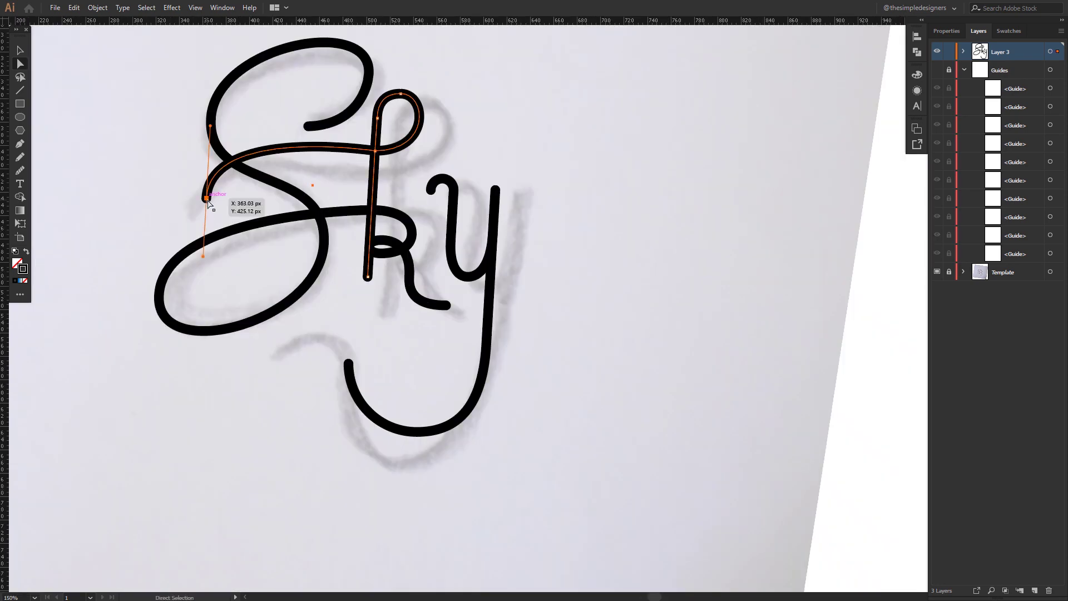
{"action": "left_click_drag", "start_coordinate": [206, 200], "coordinate": [180, 208]}
{"action": "left_click", "coordinate": [544, 152]}
Select all the paths of the Sky lettering
{"action": "key", "text": "ctrl+0"}
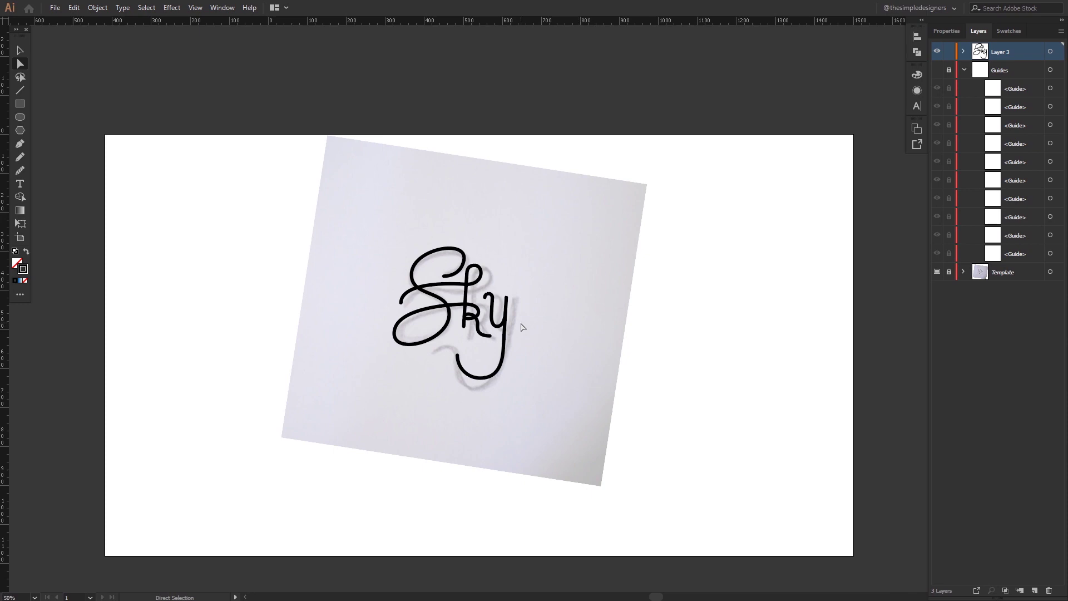
{"action": "left_click", "coordinate": [466, 332]}
{"action": "key", "text": "ctrl+equal"}
{"action": "key", "text": "ctrl+equal"}
{"action": "key", "text": "ctrl+equal"}
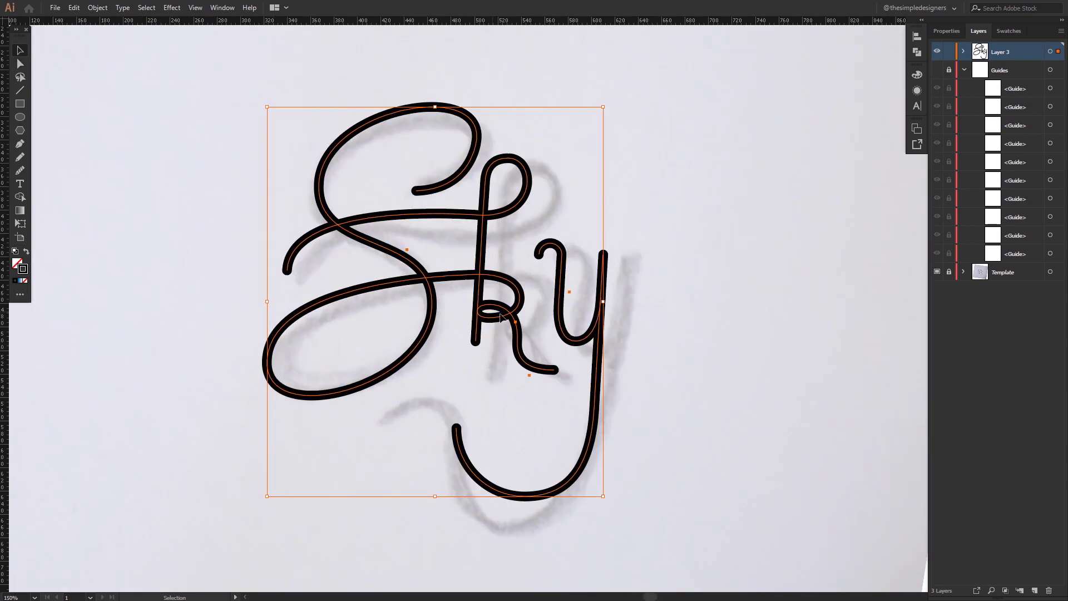